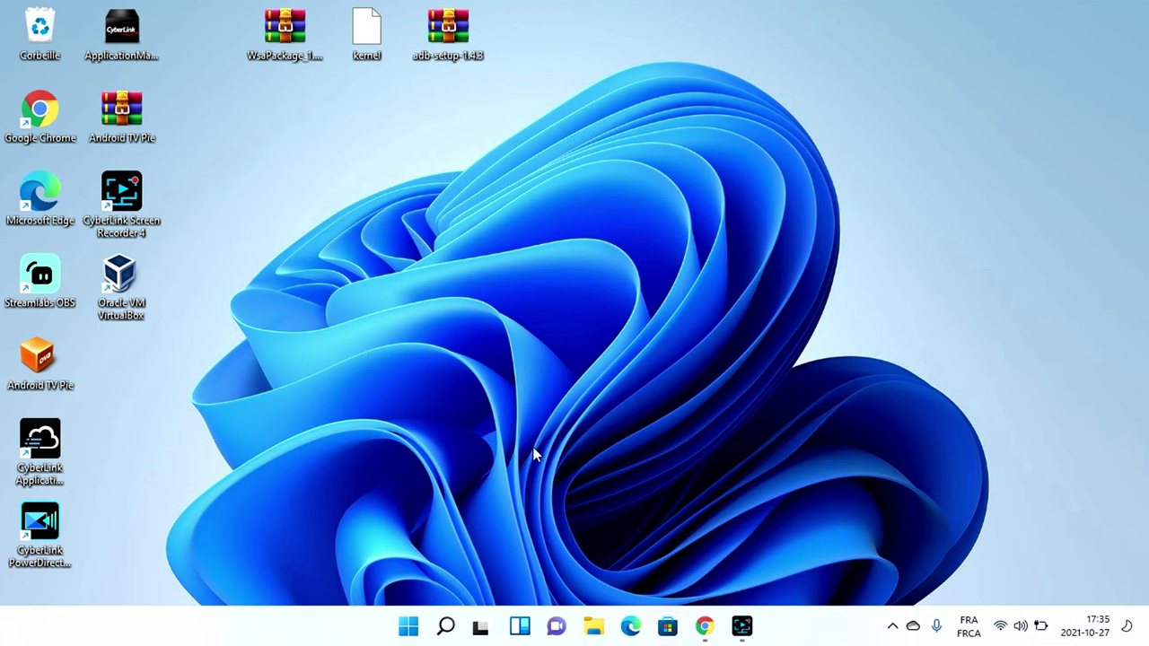
- Open the Windows developer settings, check the developer mode (Mode développeur) switch, and close Settings
mouse_move(451, 633)
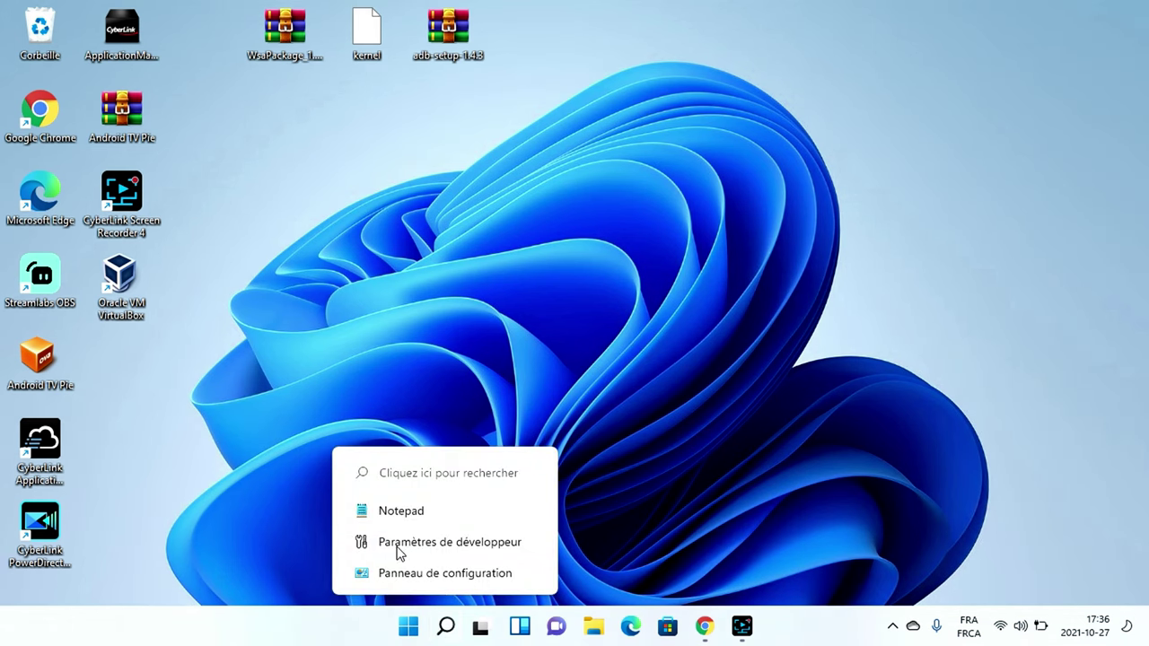
left_click(447, 627)
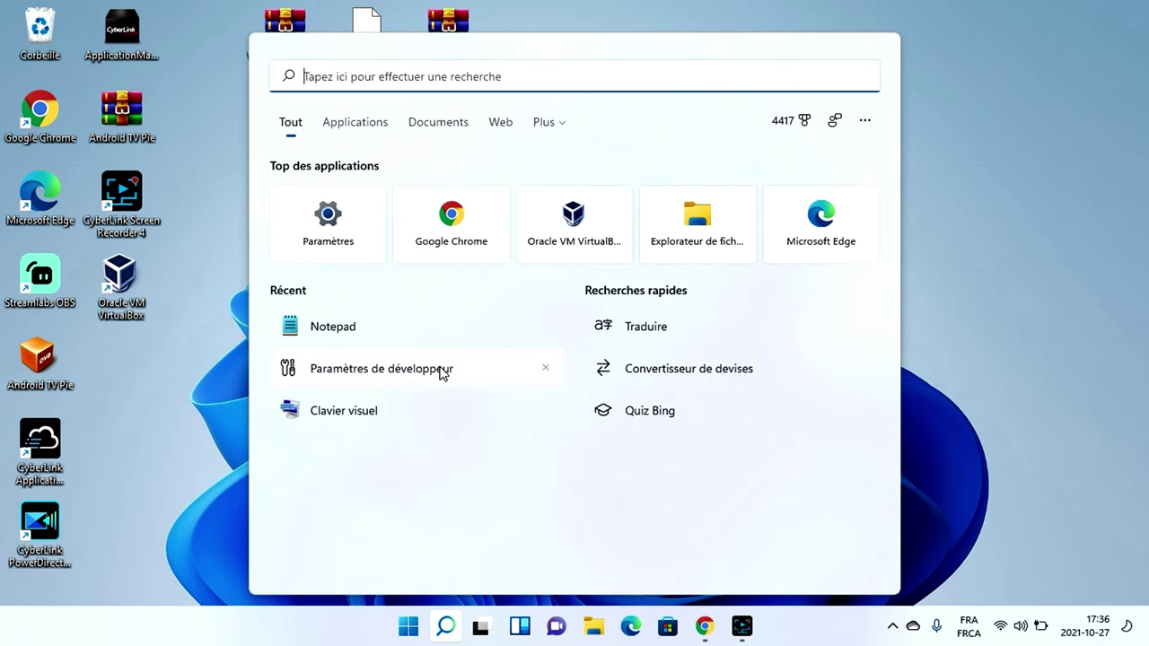
left_click(409, 368)
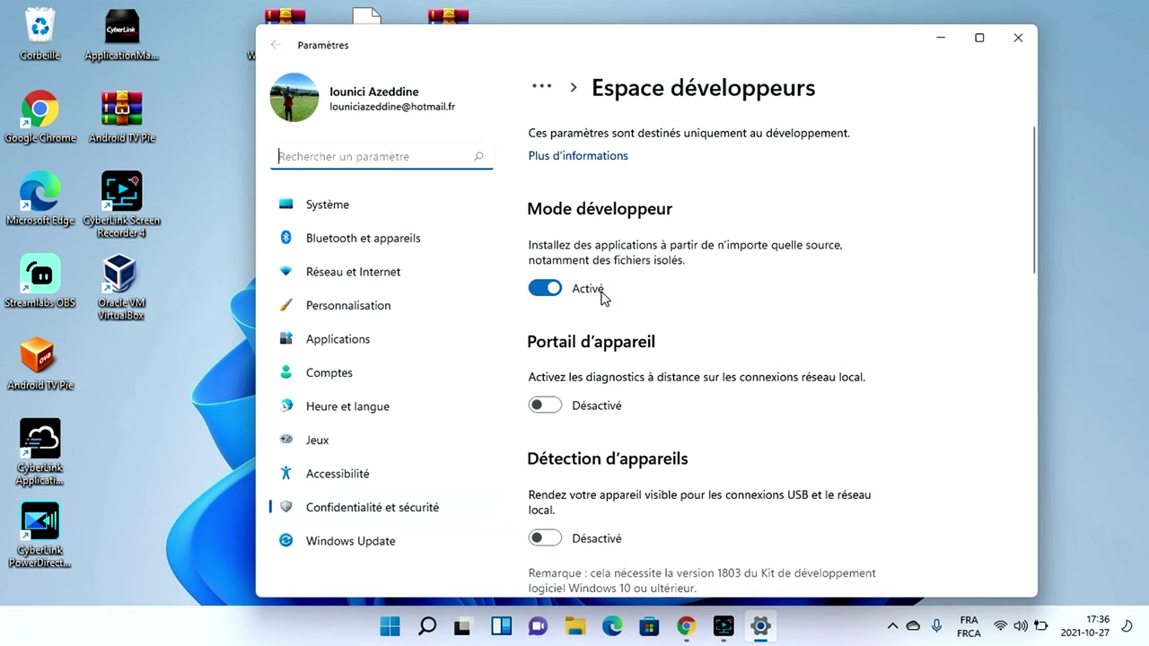
left_click(1018, 38)
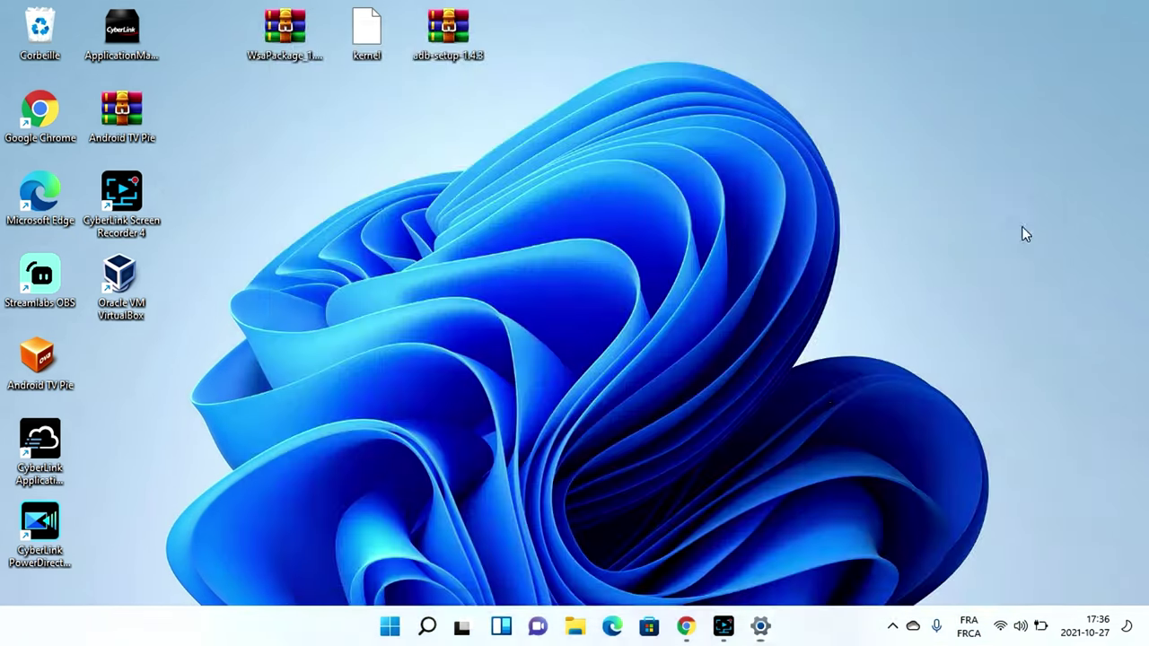
- Search Windows for "turn wi" and open the dialog for turning Windows features on or off
mouse_move(447, 629)
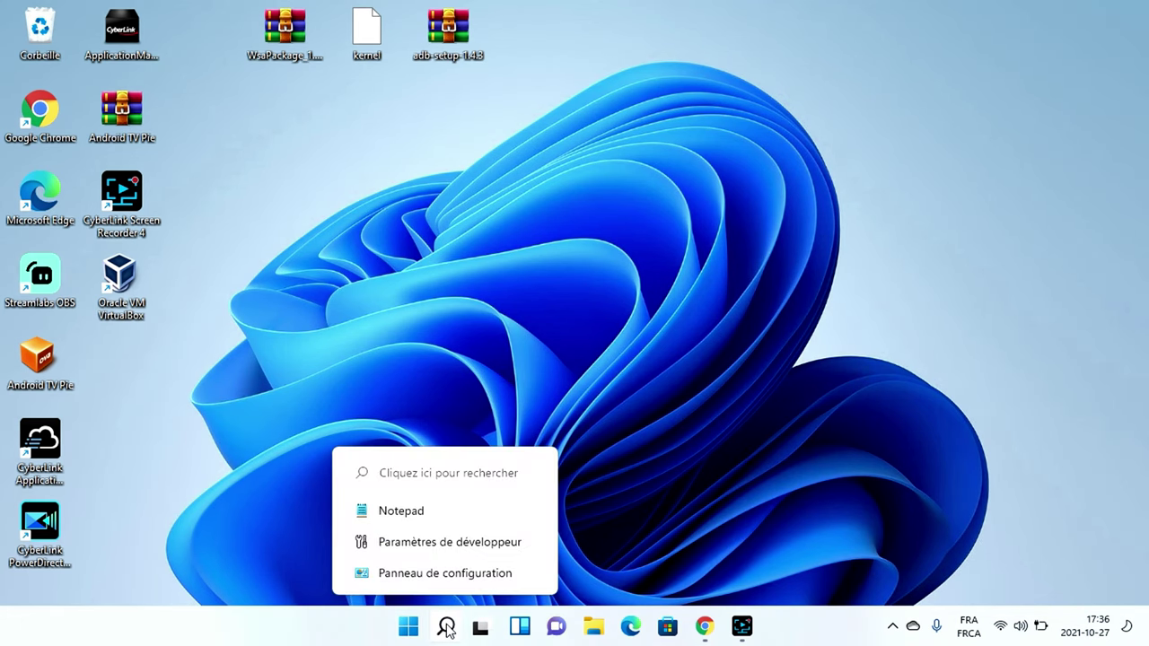
left_click(447, 629)
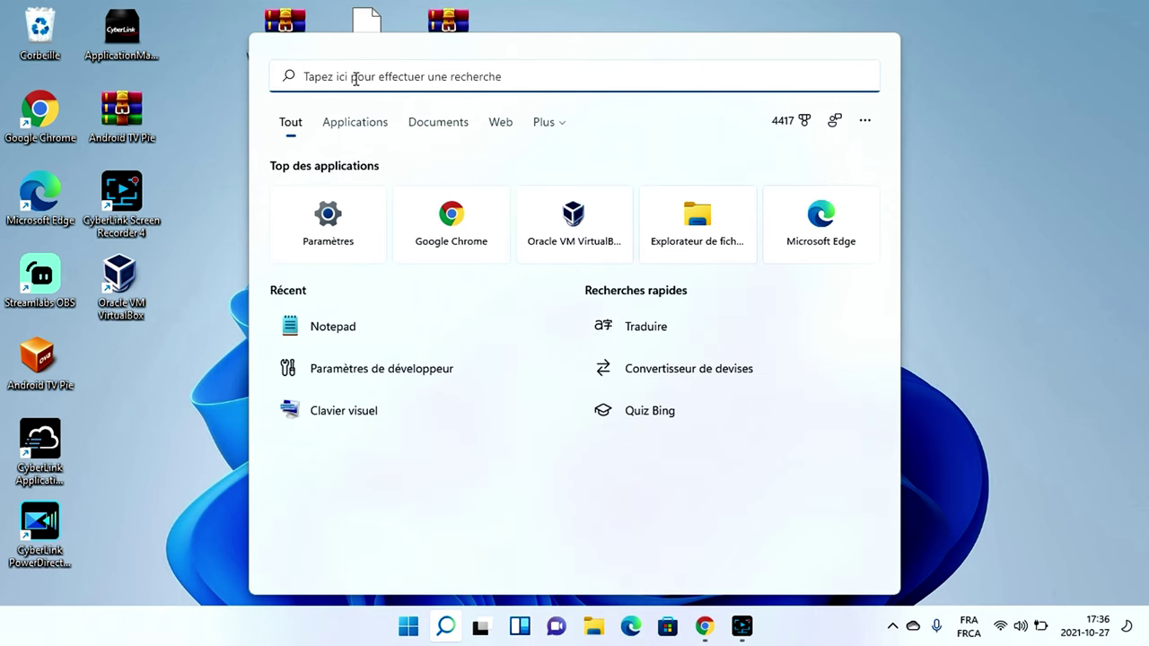
type("turn")
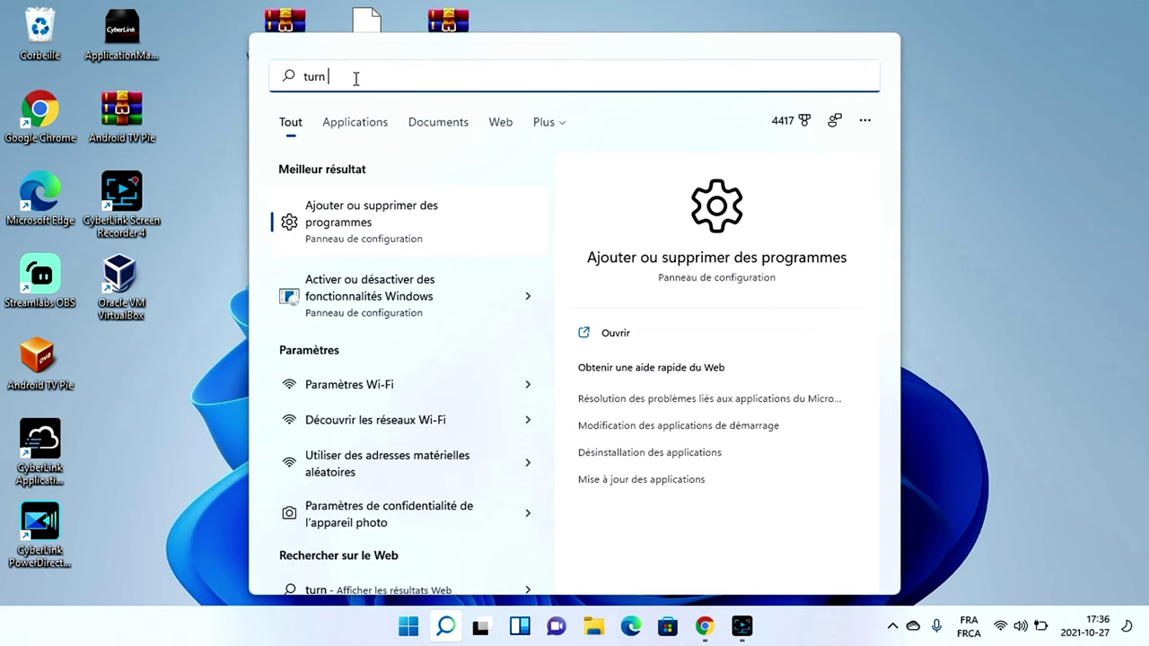
type("wi")
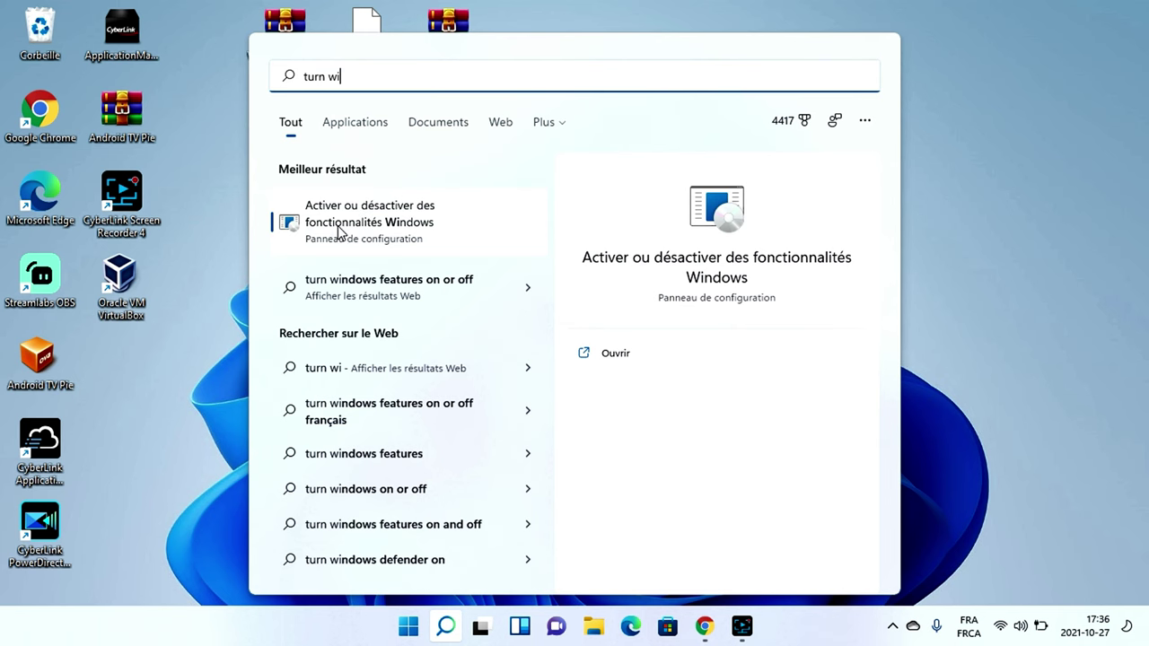
left_click(400, 229)
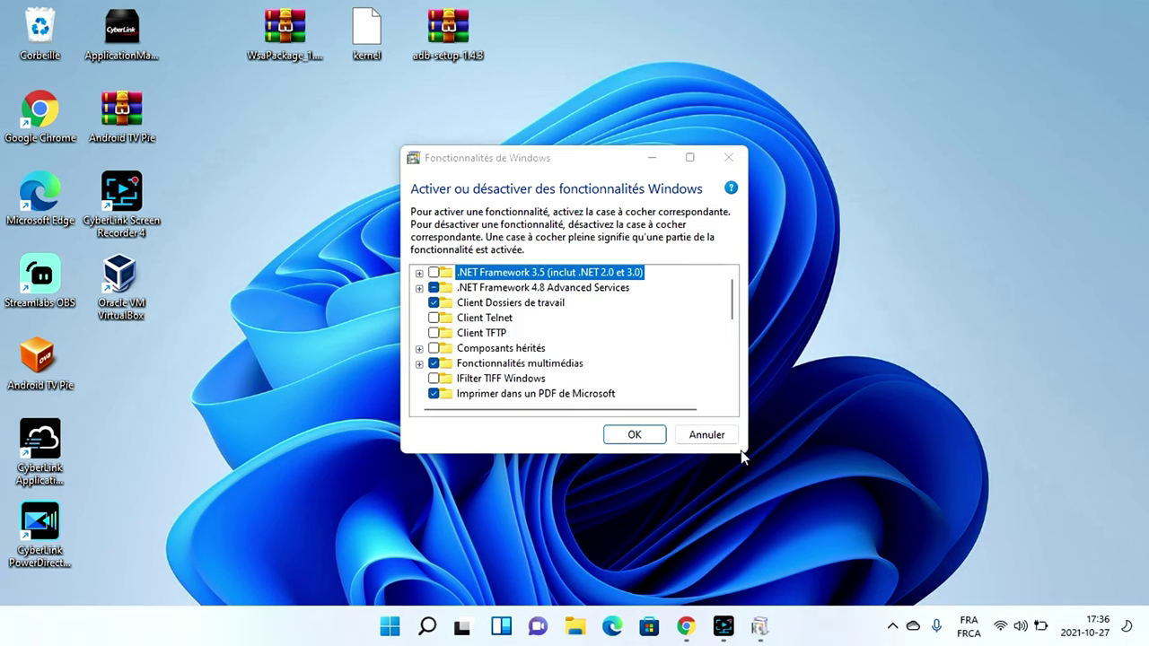
- Check that Plateforme de l'hyperviseur Windows and Plateforme d'ordinateur virtuel are enabled, and accept the Windows features dialog
left_click_drag(743, 458, 871, 515)
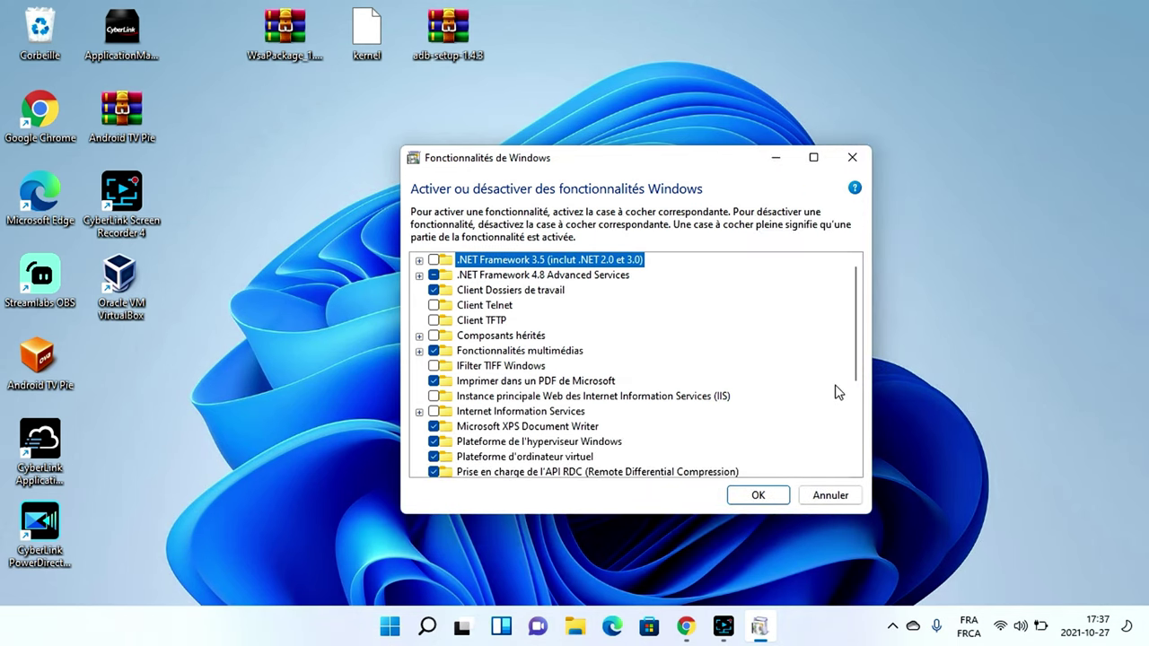
left_click_drag(851, 335, 857, 428)
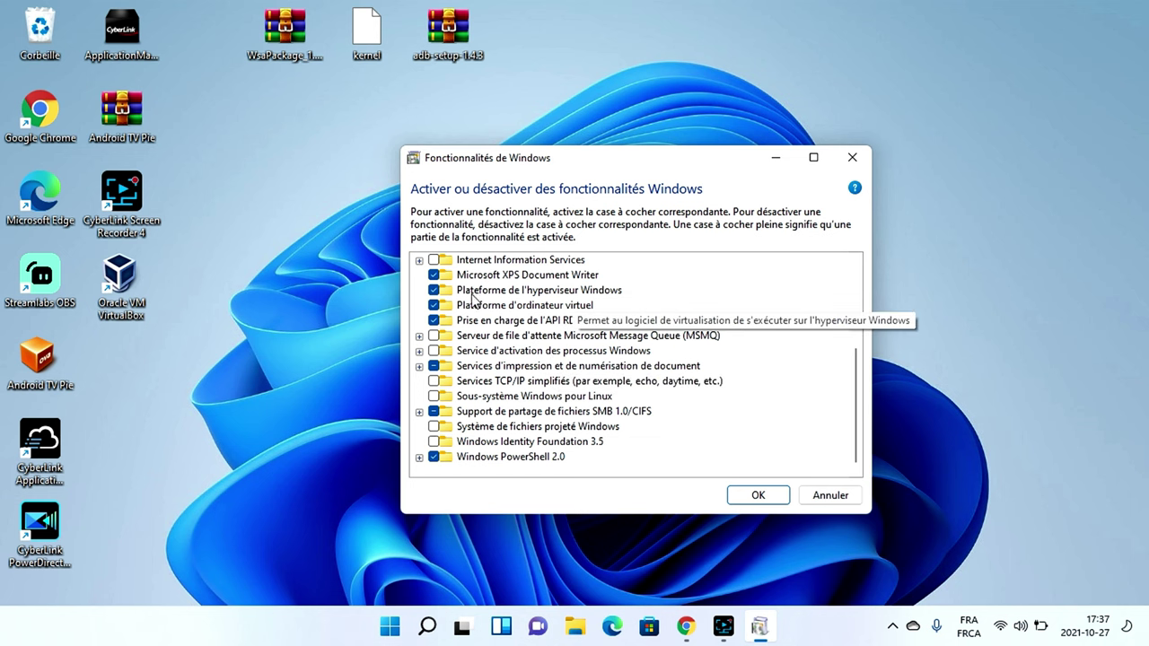
left_click(593, 292)
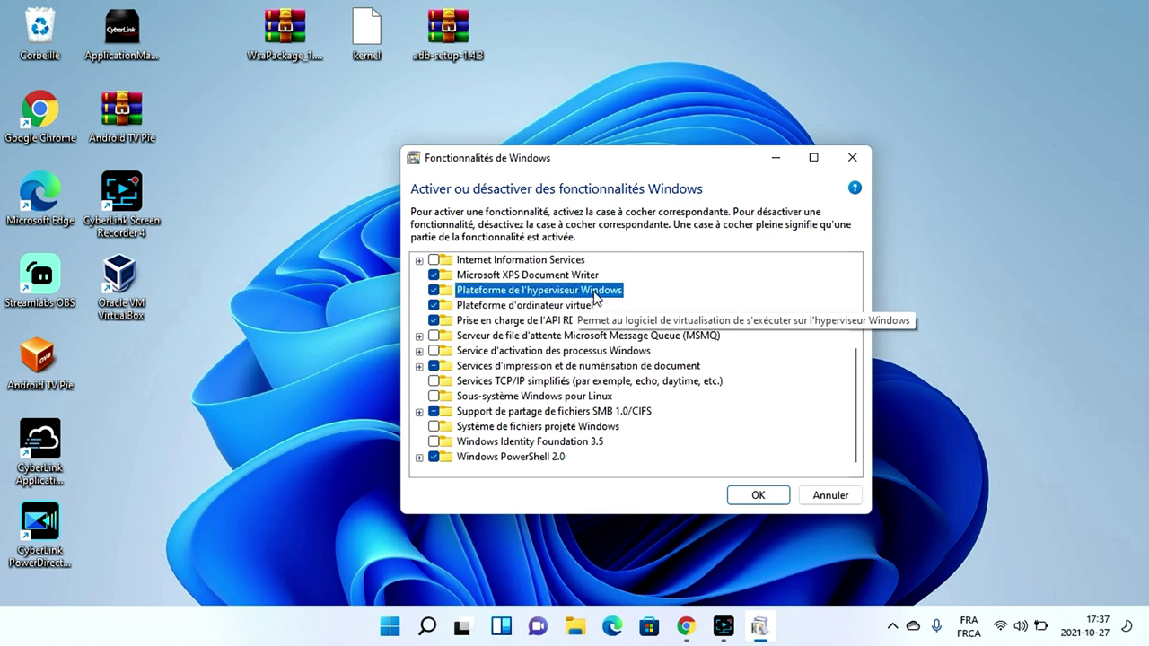
left_click(531, 309)
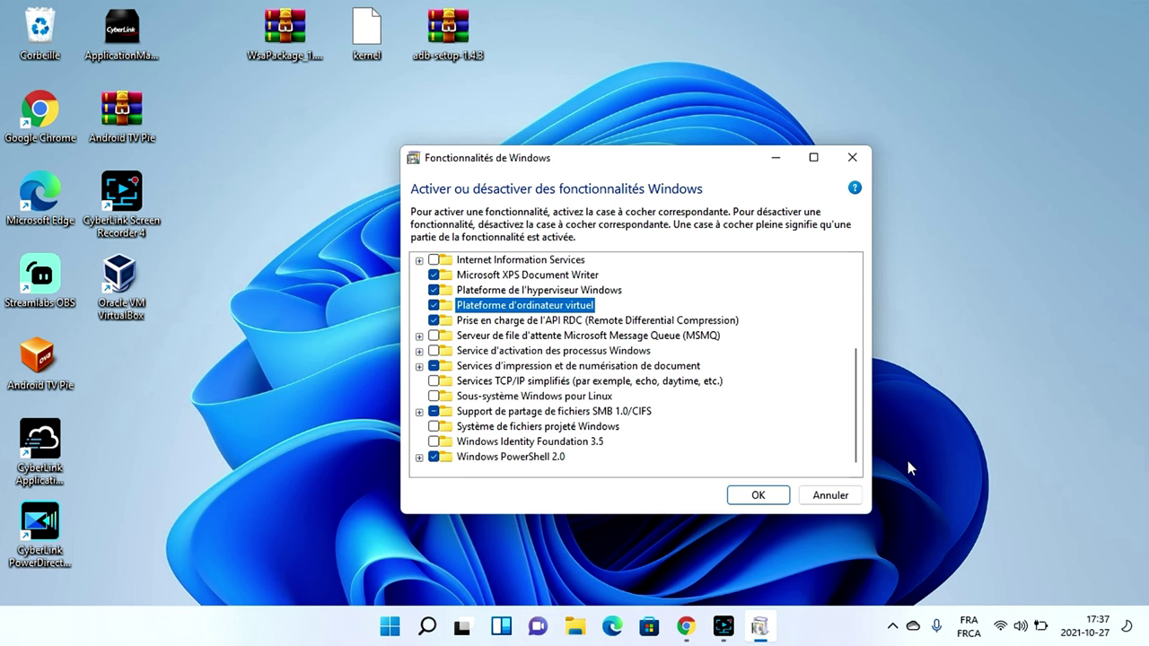
left_click(744, 499)
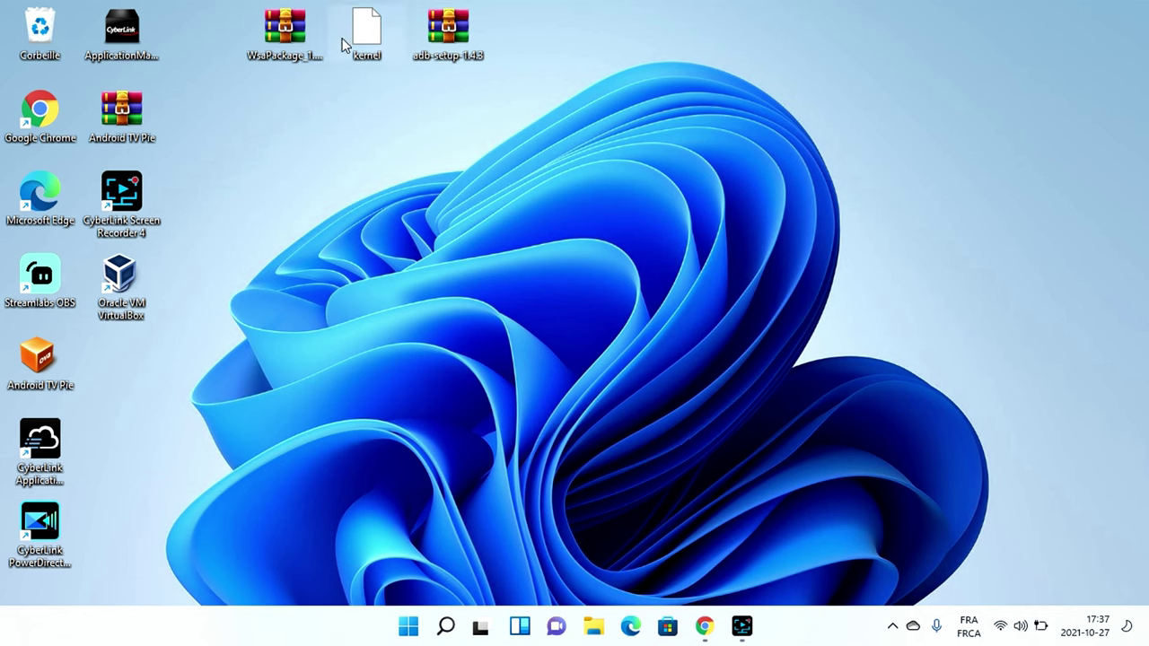
- Move the adb-setup-1.4.3 archive, the kernel file and the WsaPackage archive into one row on the far side of the desktop
left_click_drag(287, 36, 303, 171)
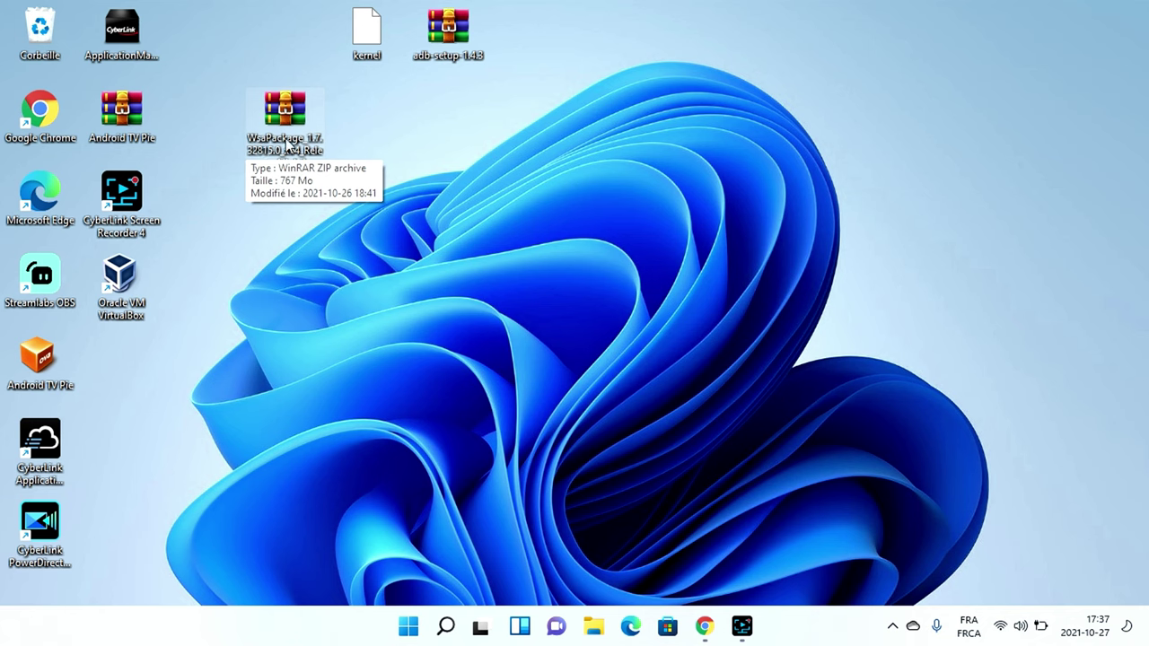
left_click_drag(368, 36, 370, 121)
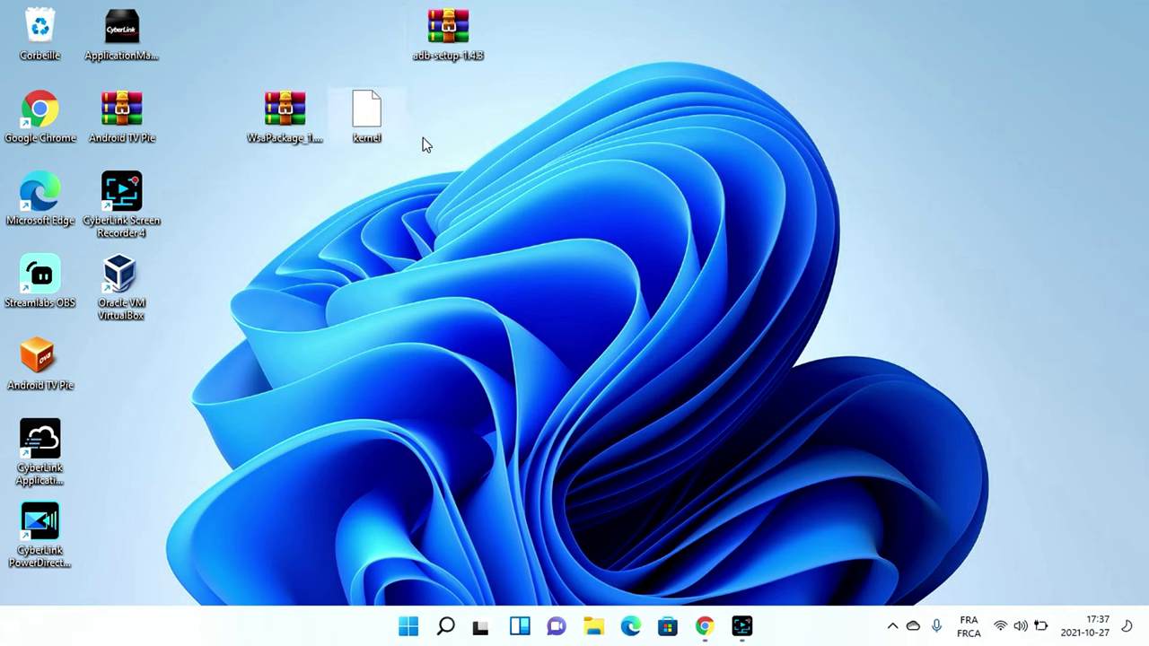
left_click_drag(455, 25, 458, 107)
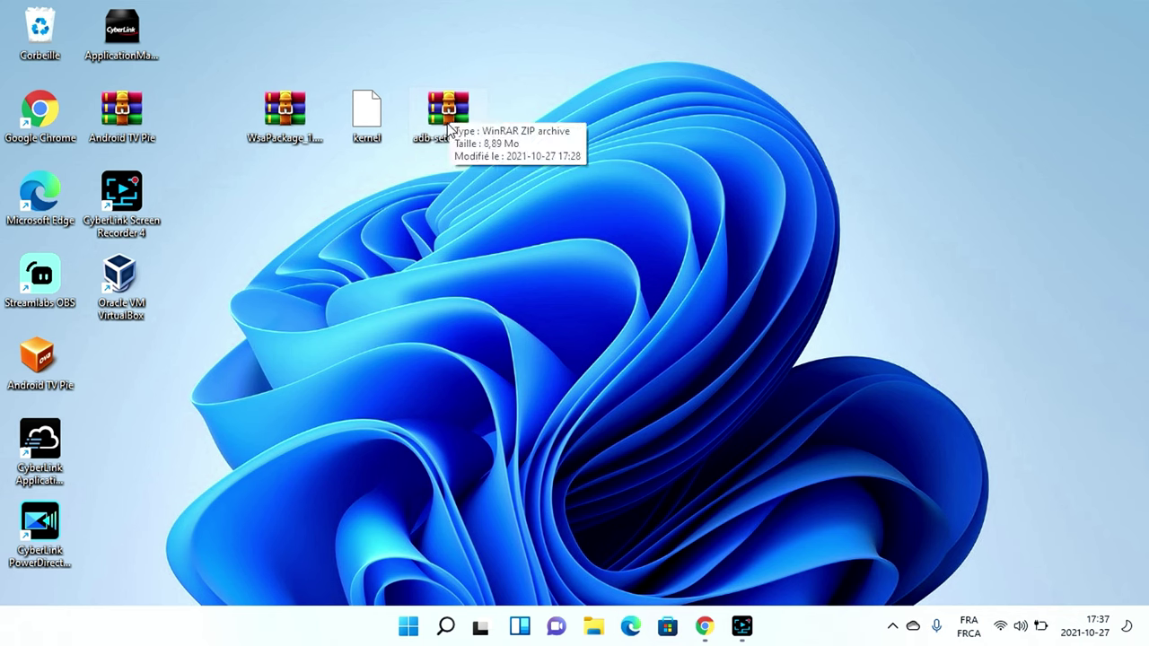
left_click_drag(453, 109, 883, 110)
left_click_drag(355, 106, 919, 106)
left_click_drag(285, 109, 1012, 111)
left_click(932, 208)
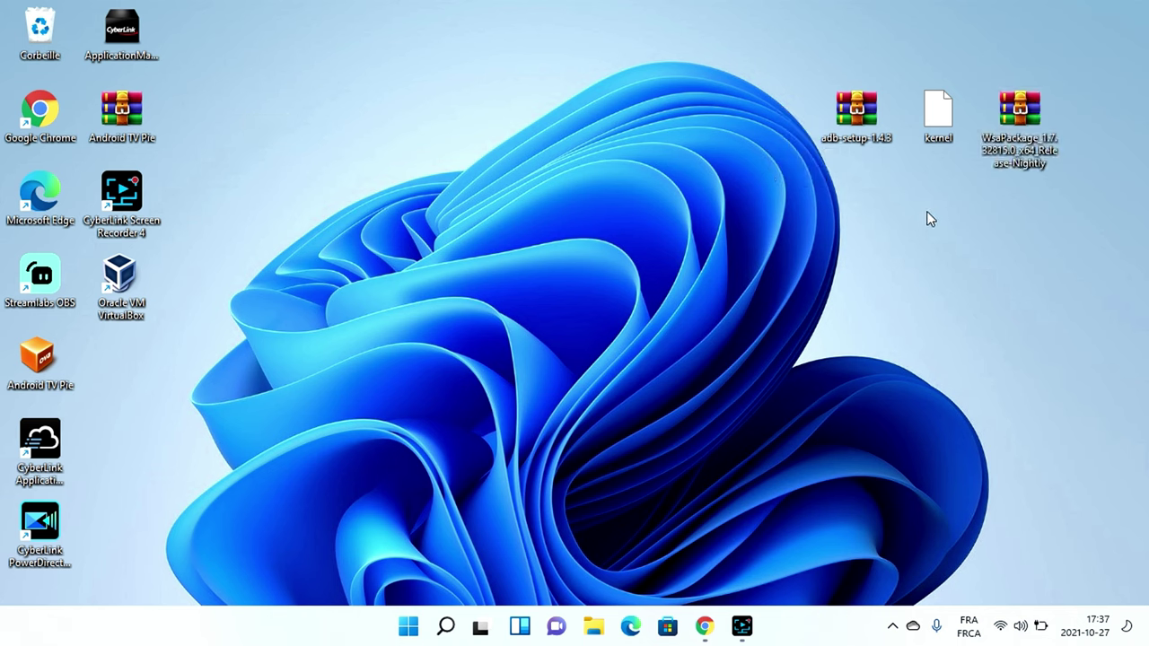
- Extract the WsaPackage archive to its default desktop folder and move the extracted folder away from the other icons
right_click(1029, 107)
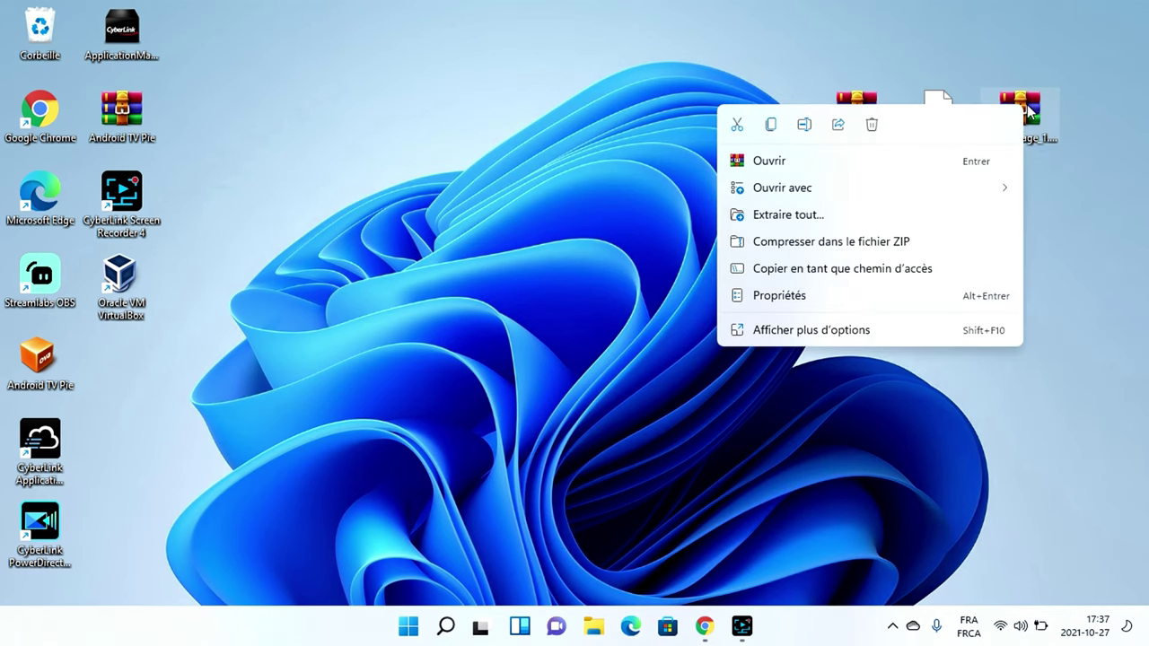
left_click(860, 219)
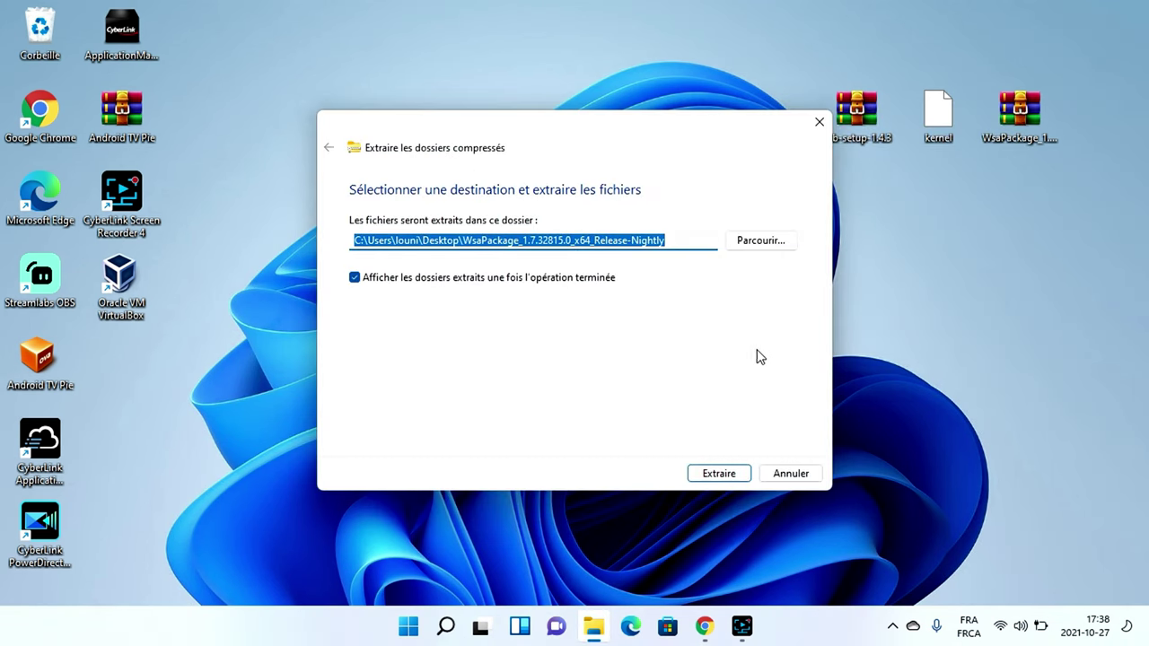
left_click(718, 474)
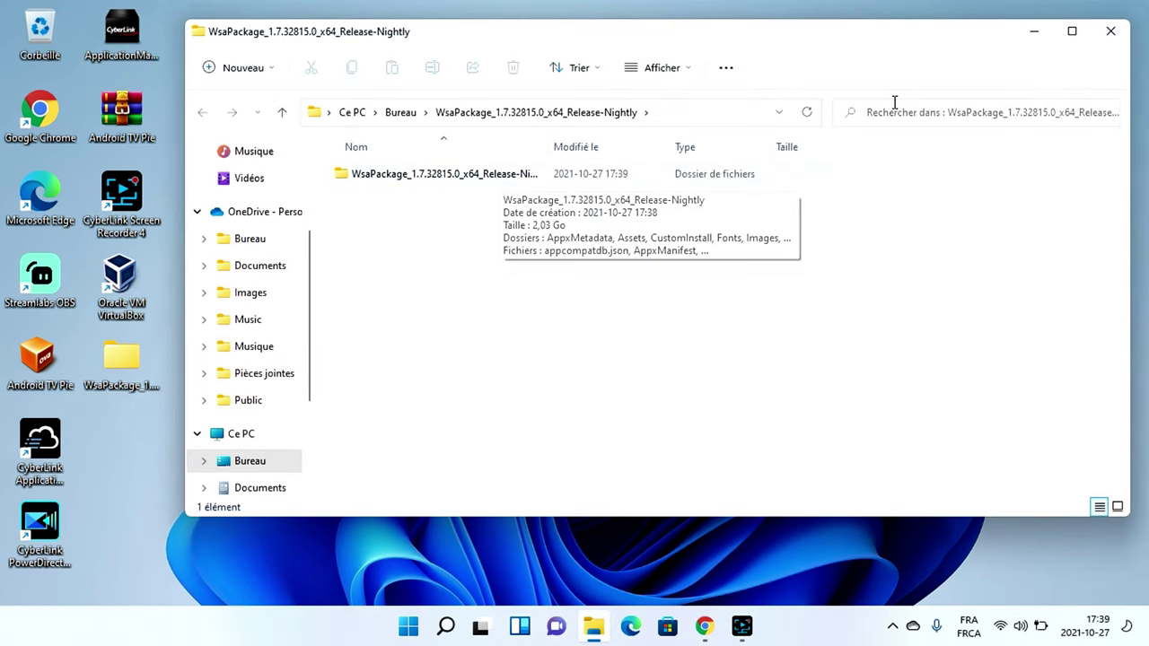
left_click(1035, 36)
left_click_drag(117, 368, 325, 71)
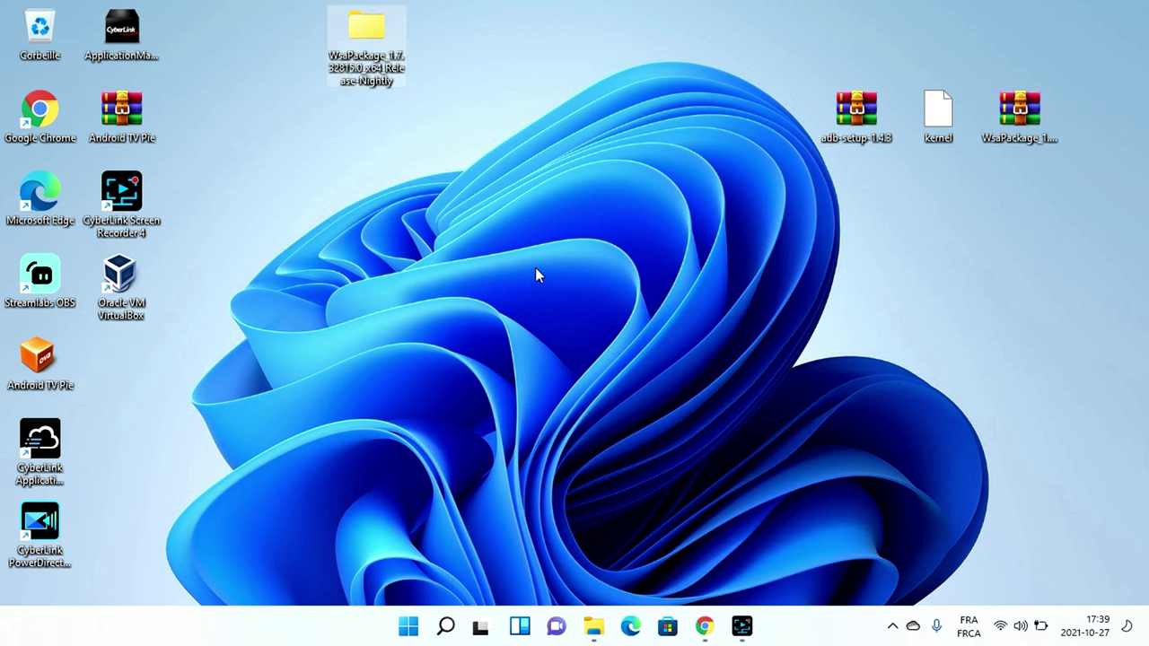
- Extract the adb-setup-1.4.3 archive to its default desktop folder
left_click(859, 131)
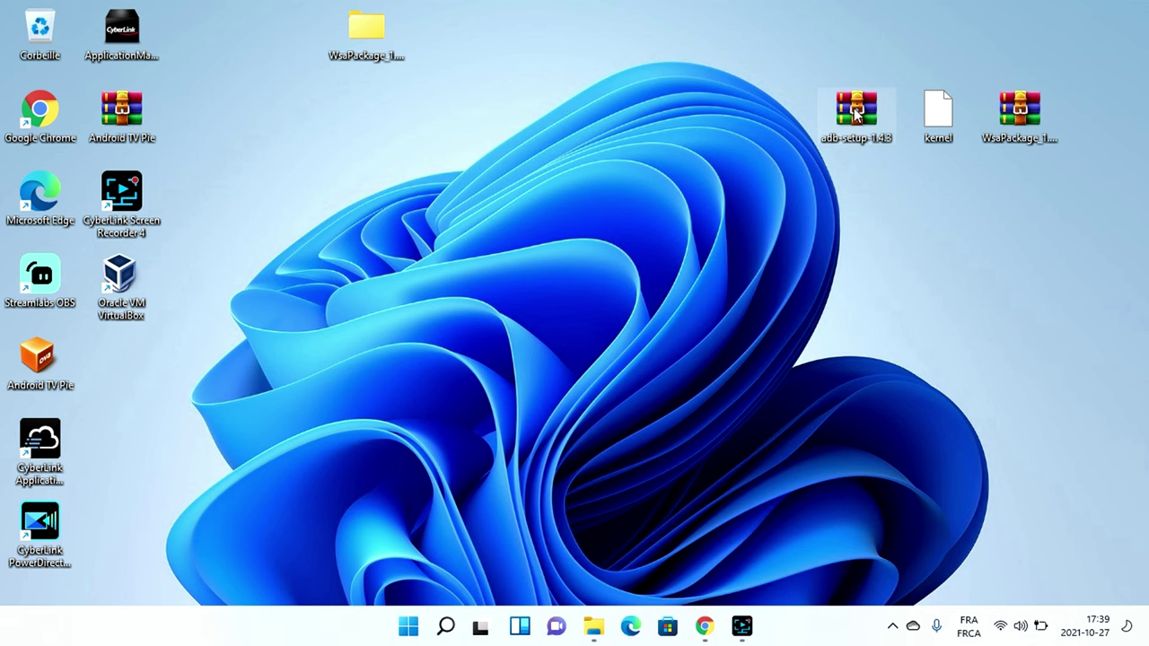
right_click(855, 110)
left_click(673, 219)
left_click(727, 473)
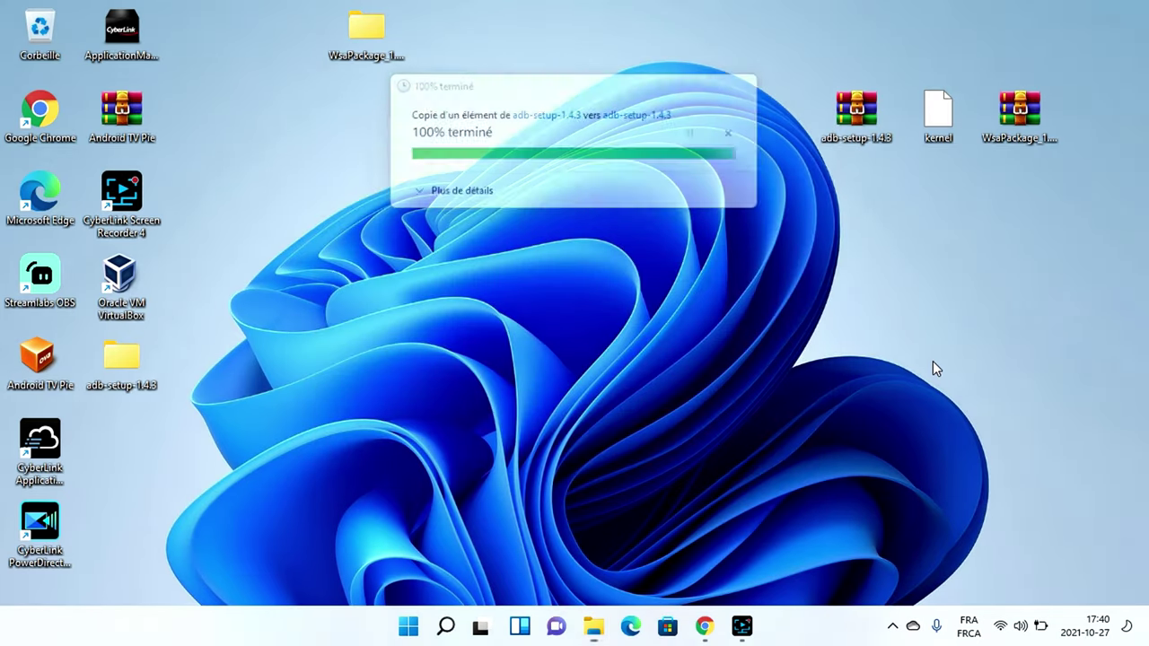
- Check the contents of the extracted adb-setup-1.4.3 folder, close it, and move the folder near the extracted WsaPackage folder
double_click(157, 360)
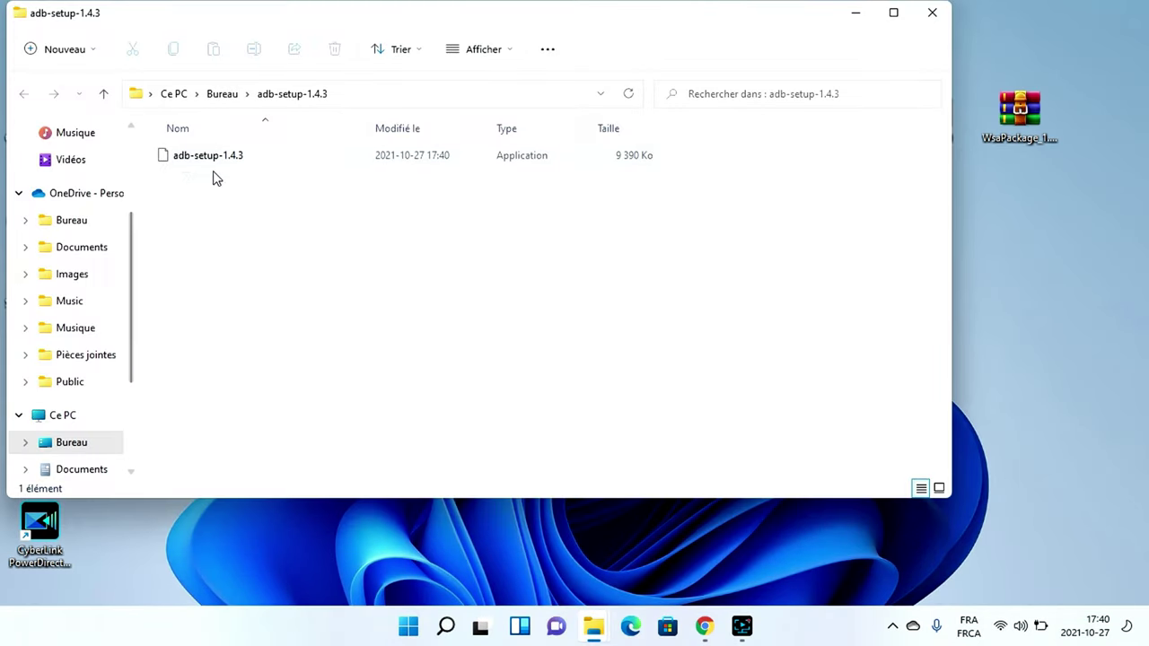
left_click(189, 160)
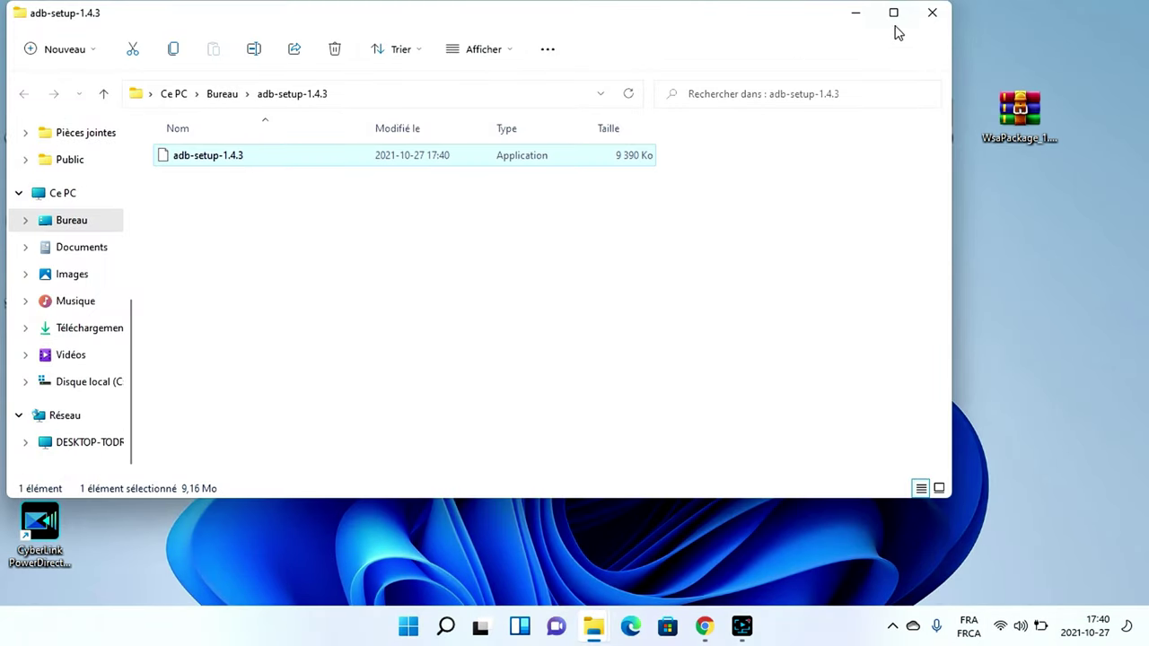
left_click(932, 15)
left_click_drag(137, 361, 542, 44)
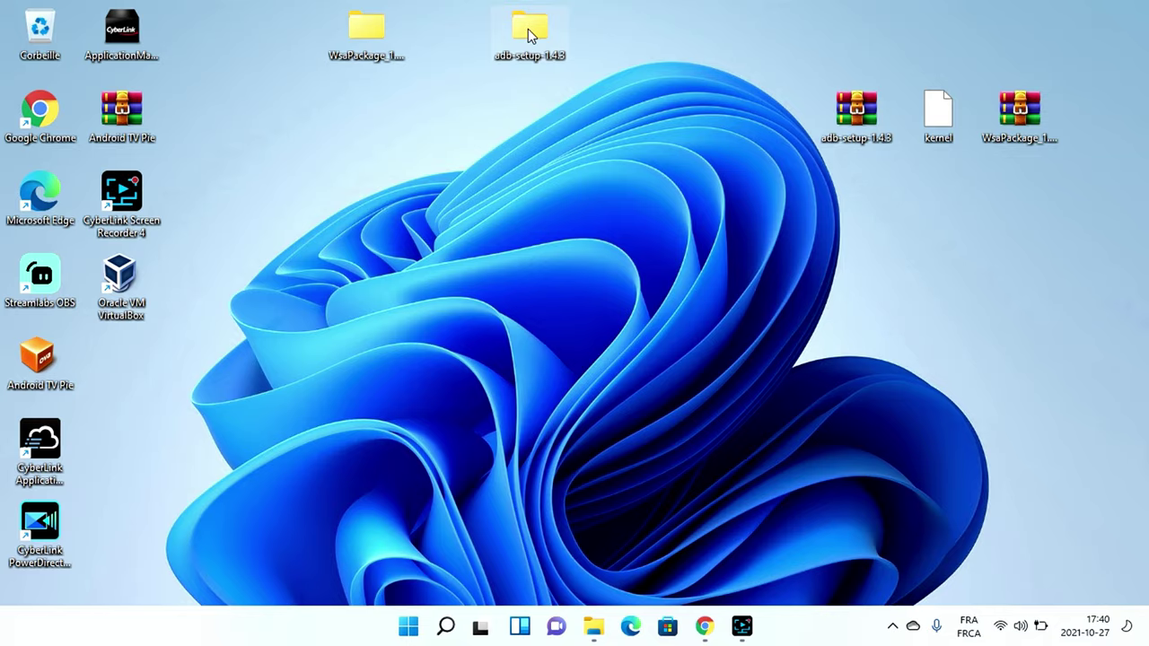
- Run the adb-setup-1.4.3 application from its extracted folder and close the folder window
double_click(528, 29)
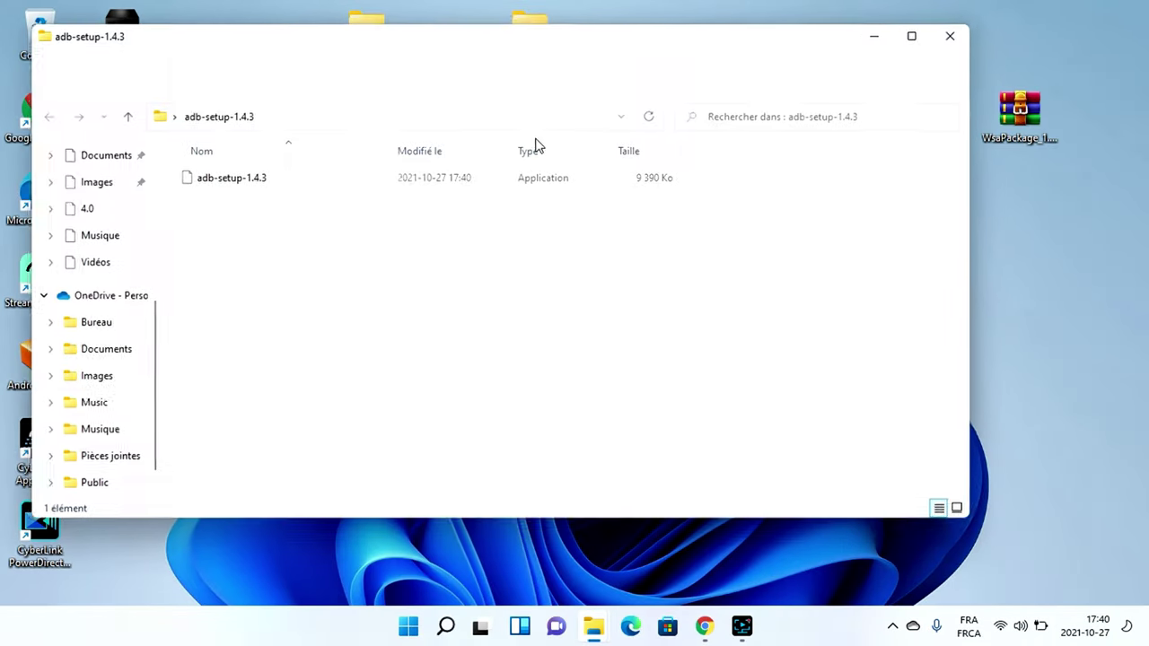
double_click(227, 186)
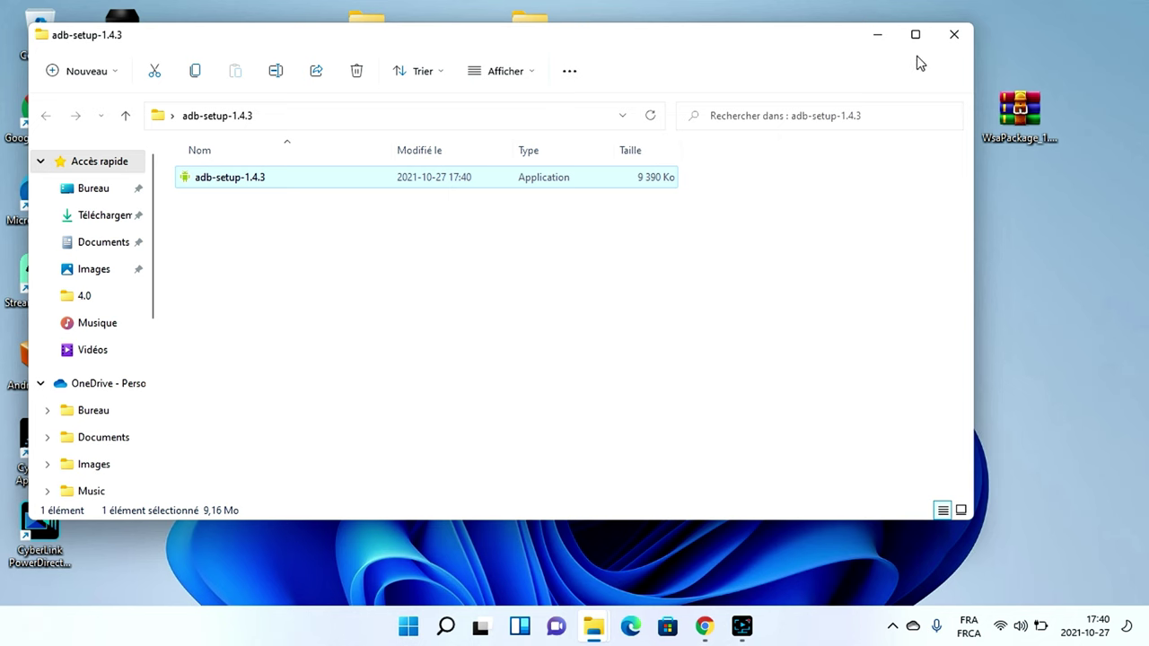
left_click(956, 35)
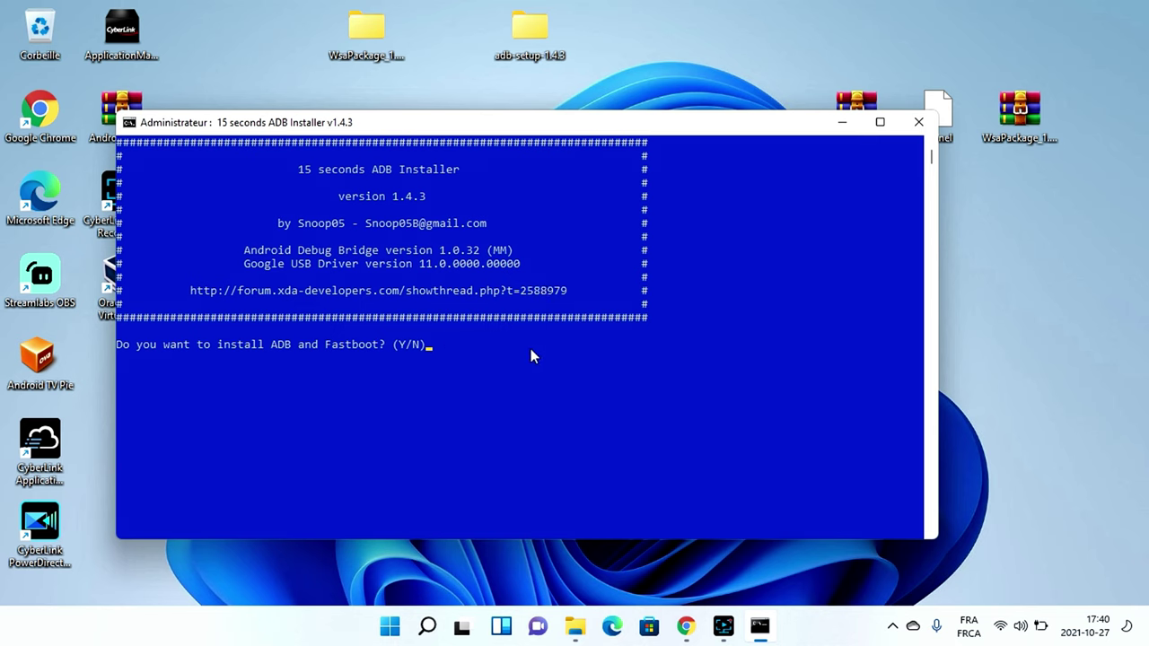
- Answer y to installing ADB and Fastboot, system-wide installation and device drivers, and complete the driver installation wizard
type("y")
key("Return")
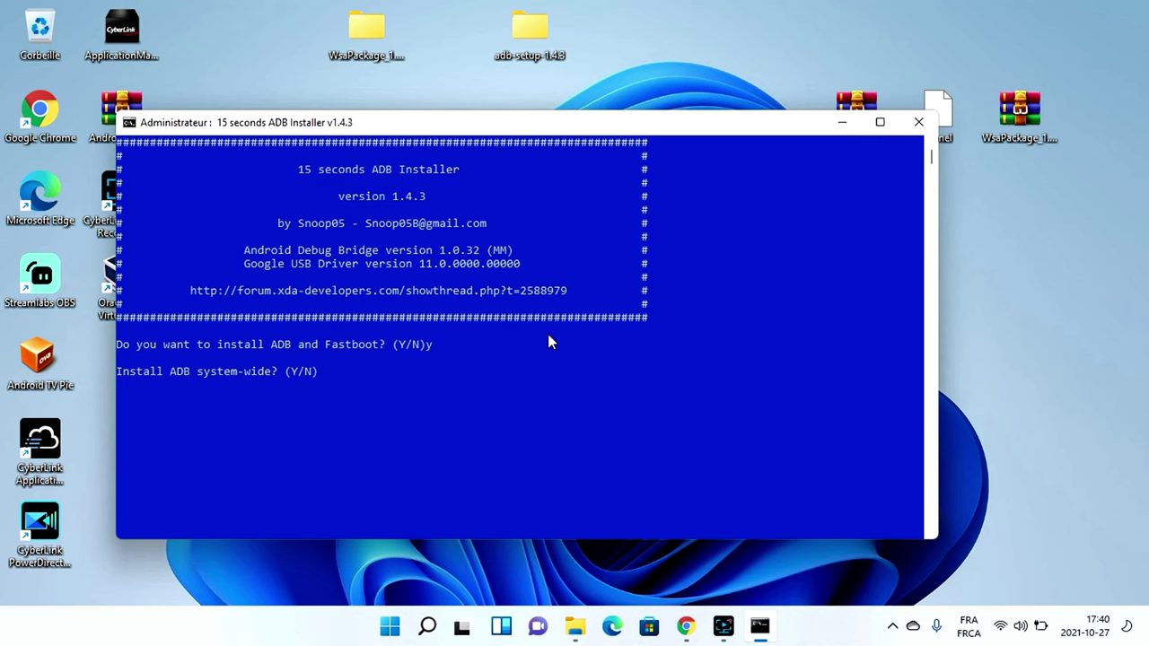
key("Return")
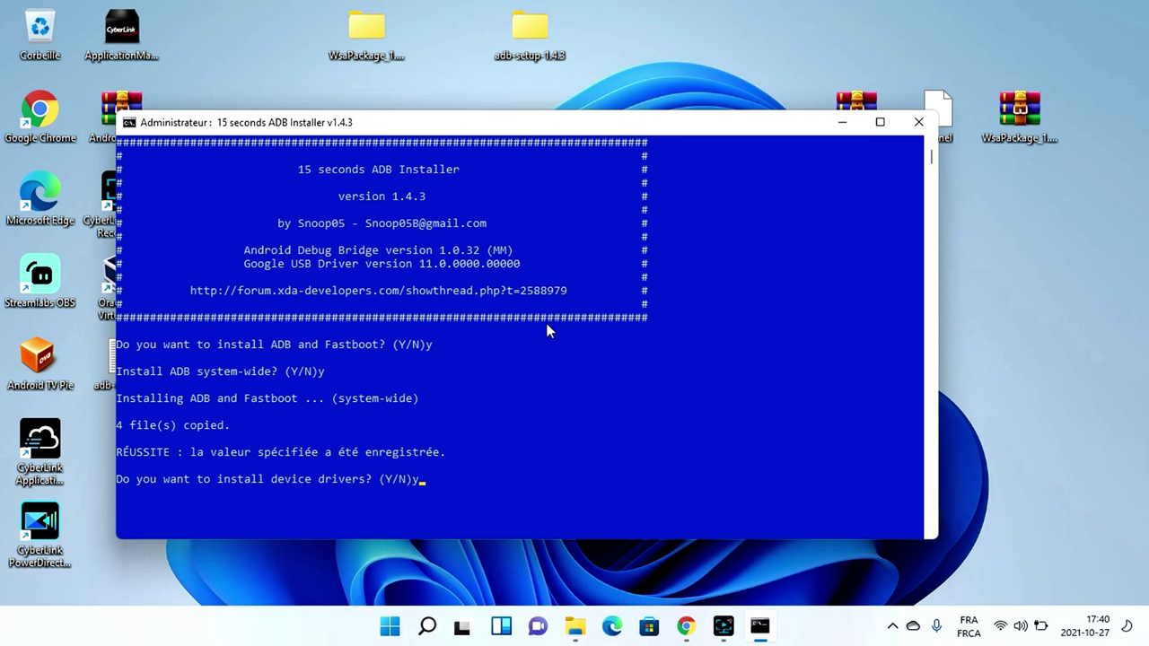
type("y")
key("Return")
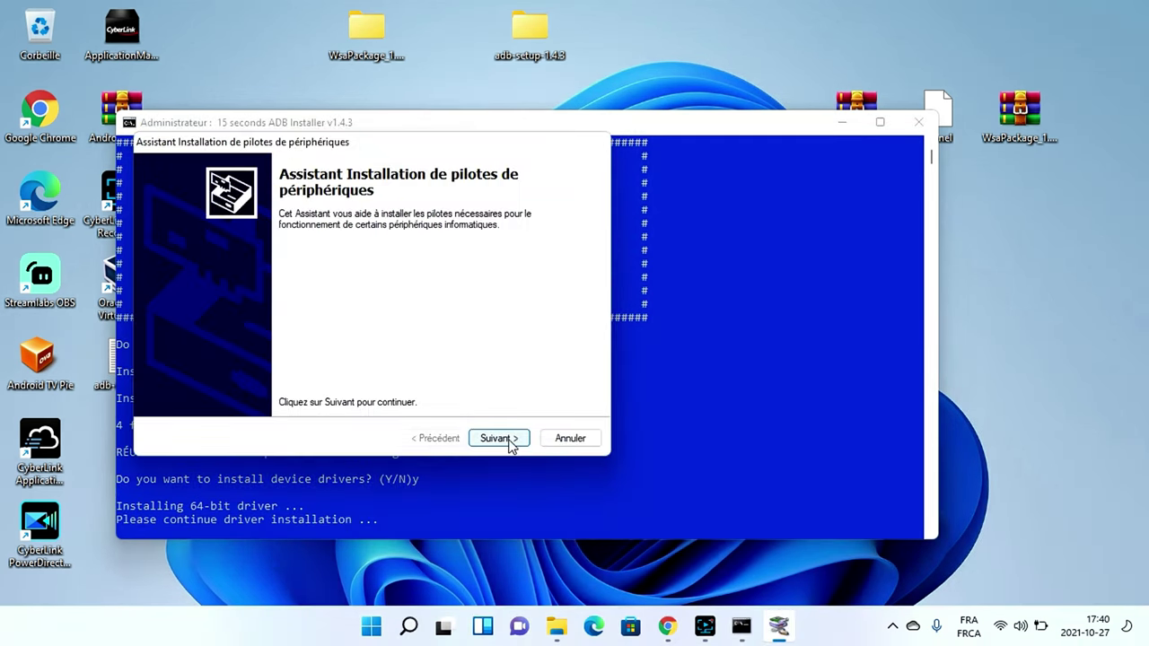
left_click(511, 439)
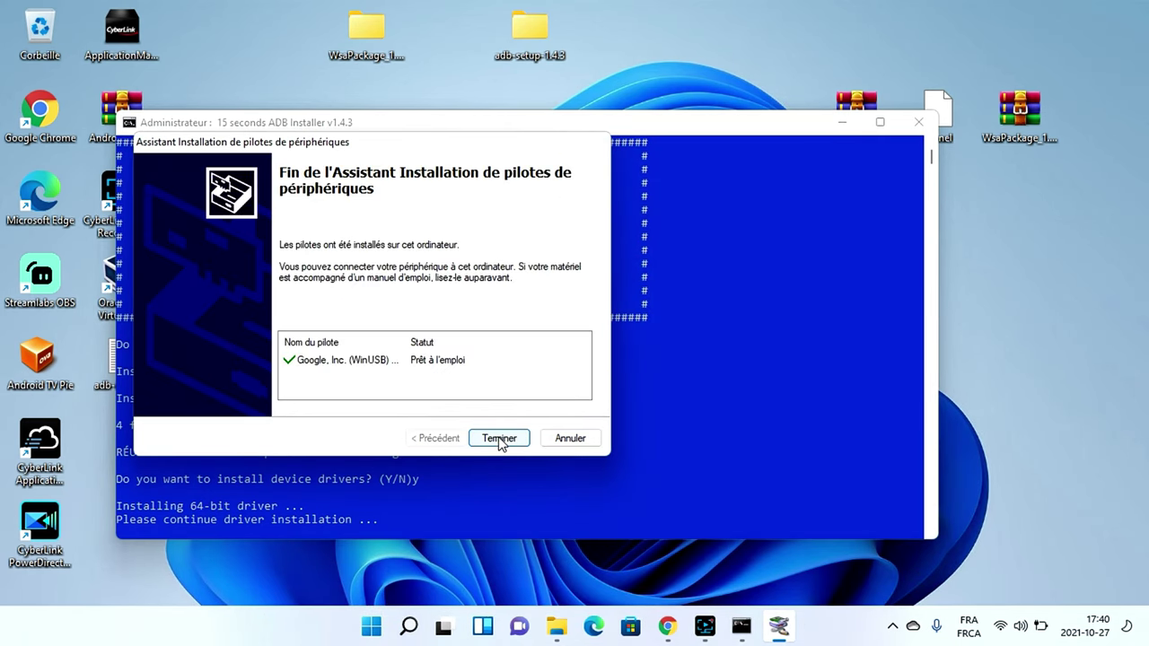
left_click(499, 439)
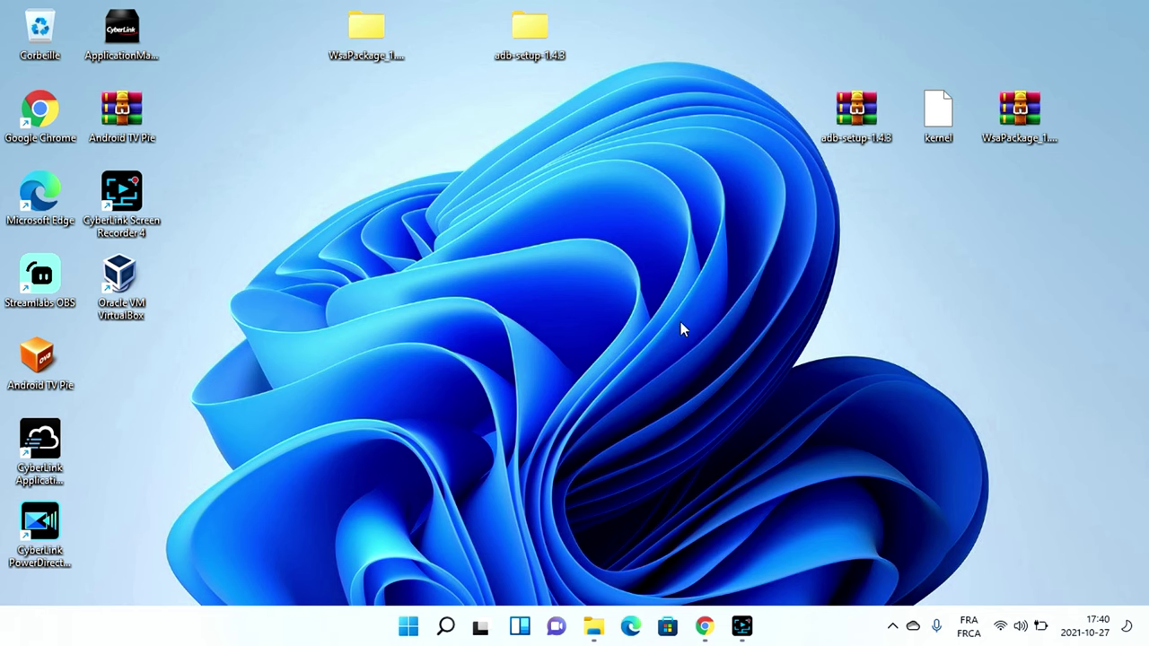
- Open the Tools folder inside the nested WsaPackage_1.7.32815.0_x64_Release-Nightly folder, narrowing and moving the window so the desktop kernel file is exposed
double_click(363, 27)
left_click(344, 199)
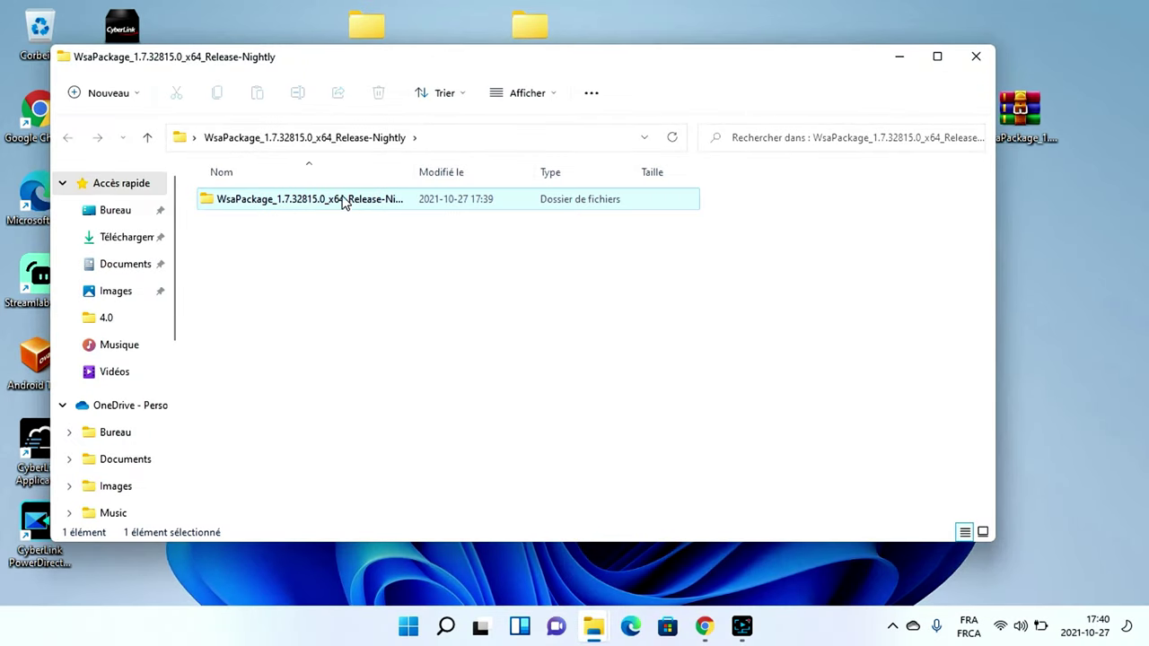
double_click(343, 199)
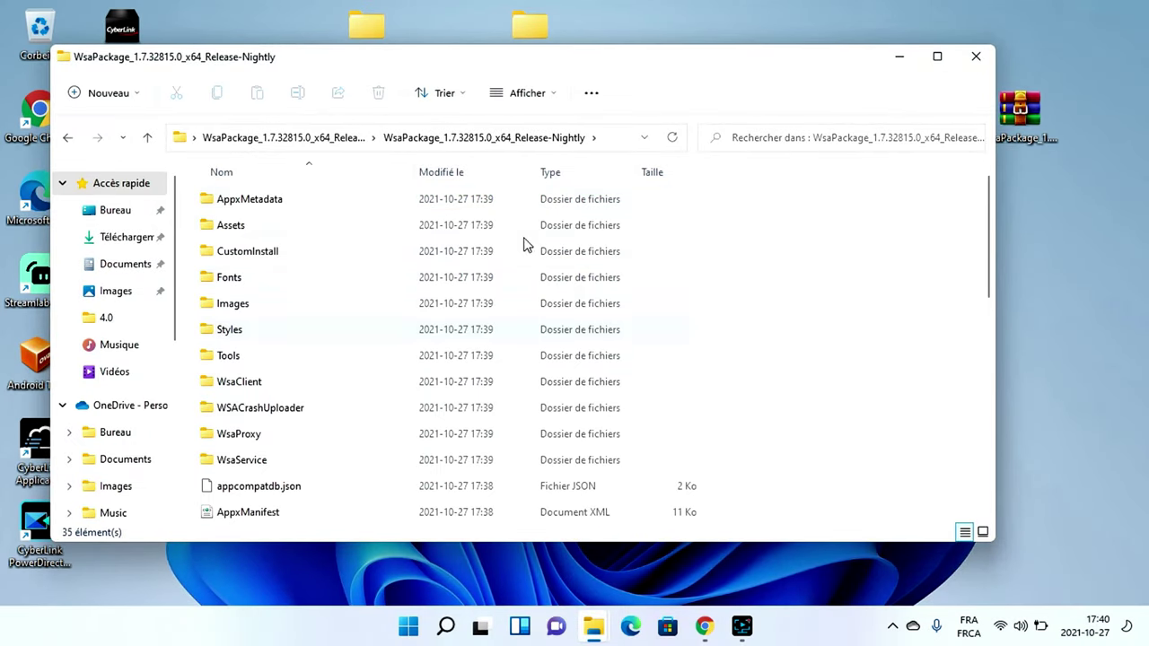
left_click_drag(993, 180, 765, 174)
left_click_drag(492, 67, 525, 59)
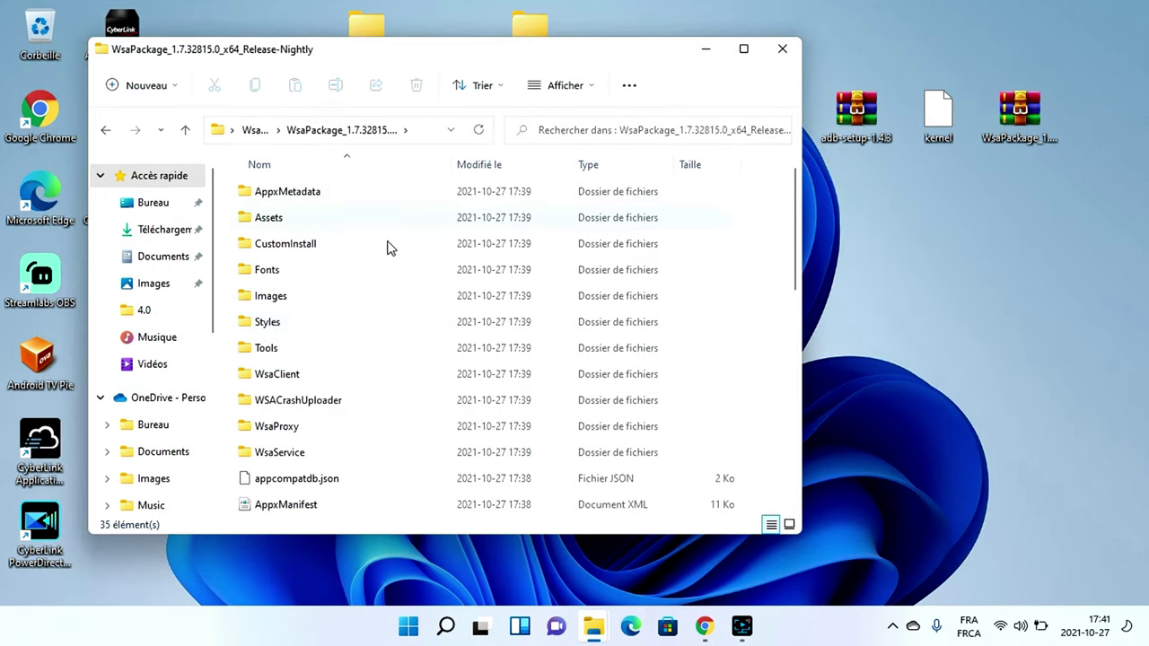
left_click(280, 351)
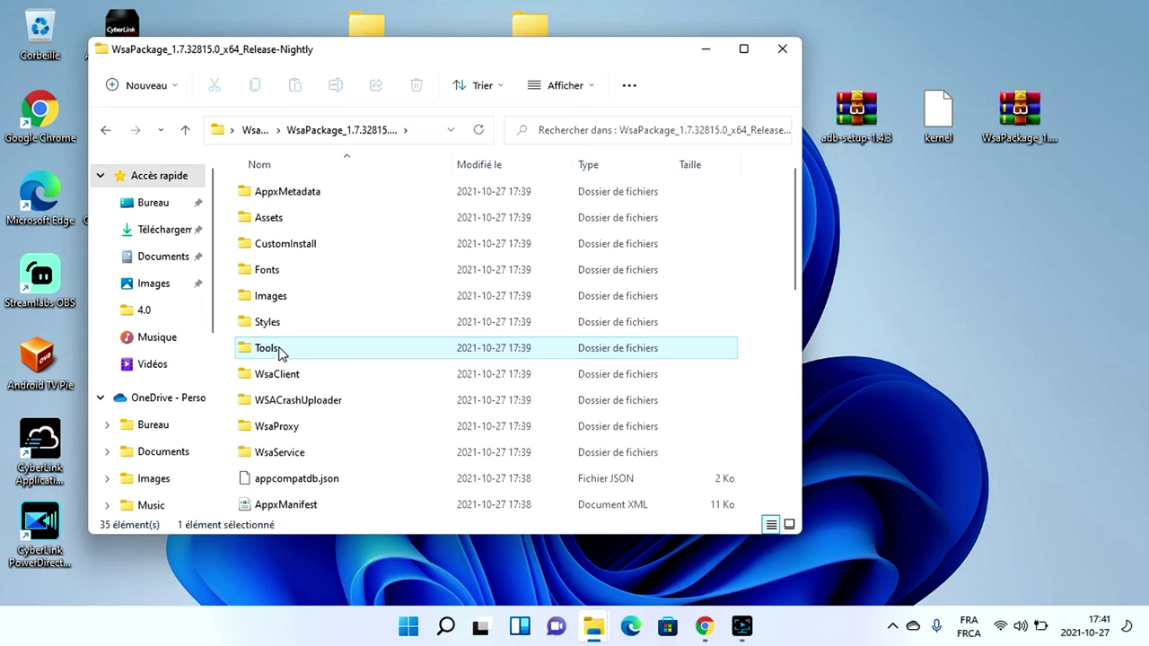
double_click(280, 351)
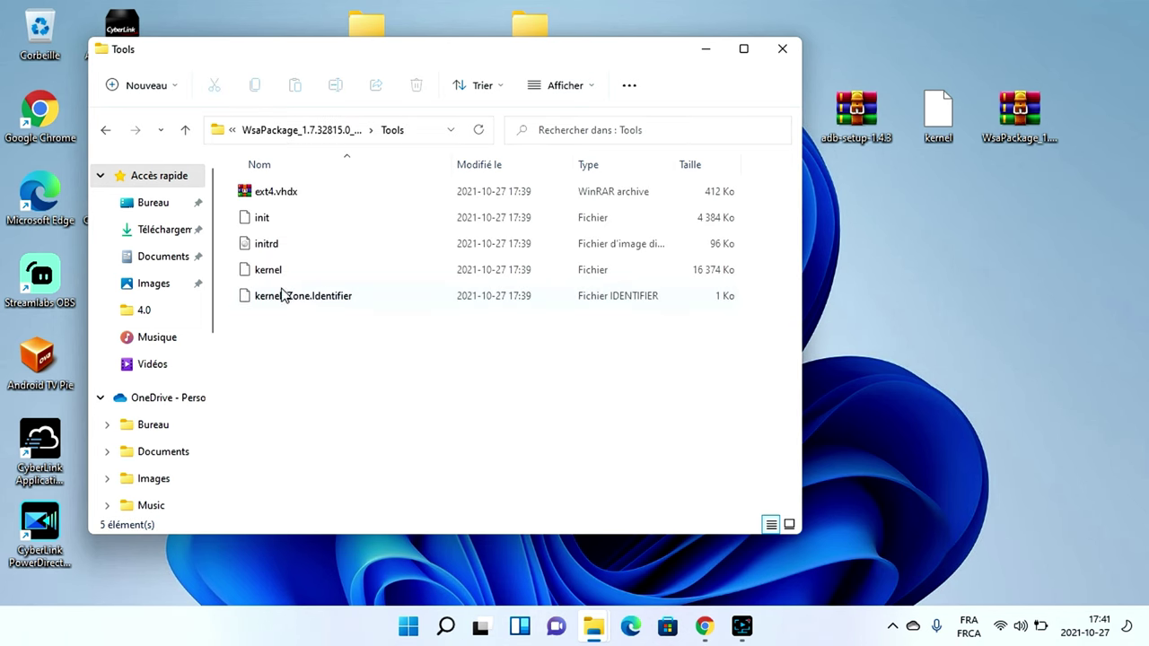
- Copy the desktop kernel file into the Tools folder, replacing the existing kernel file, and minimize the folder window
right_click(942, 118)
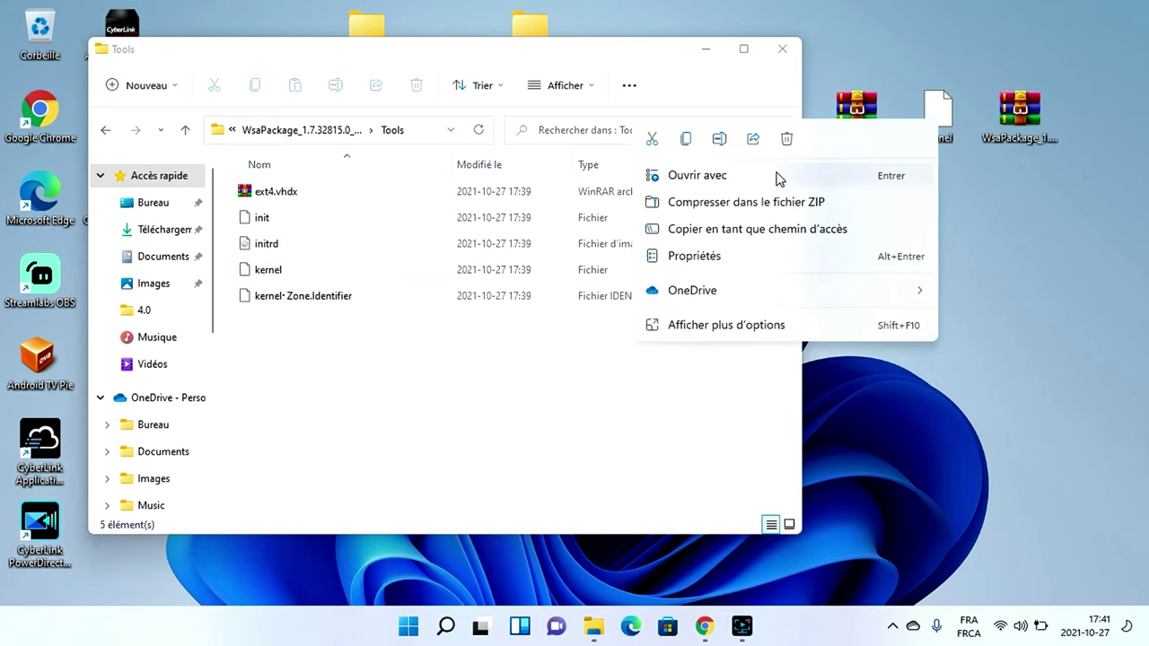
left_click(685, 142)
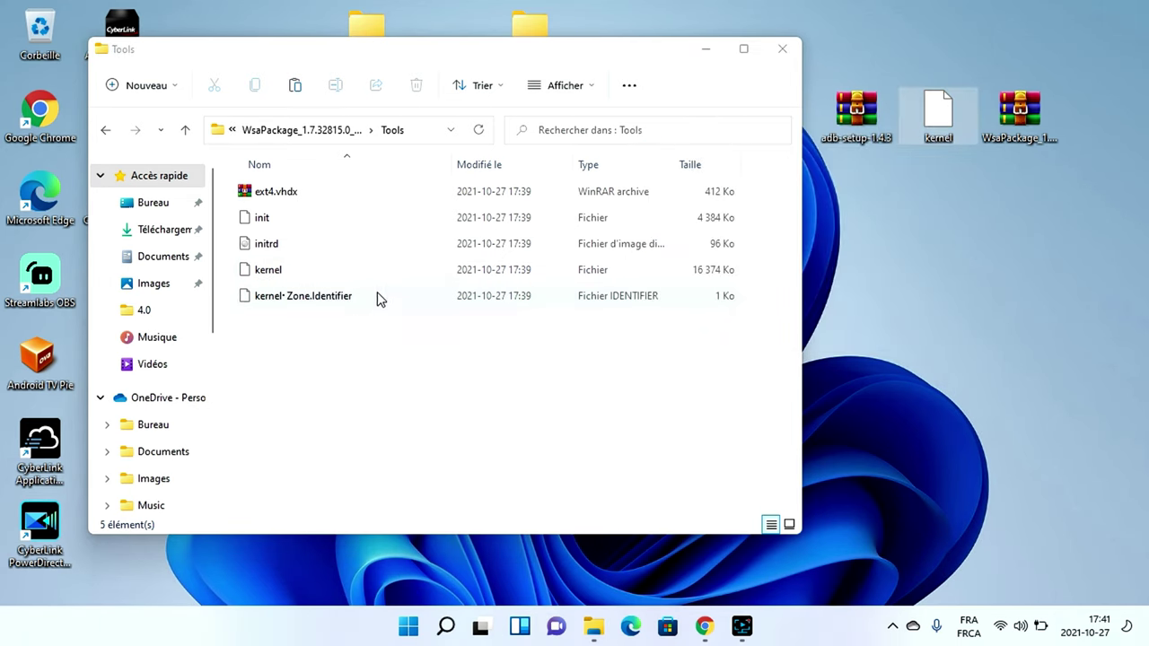
right_click(350, 375)
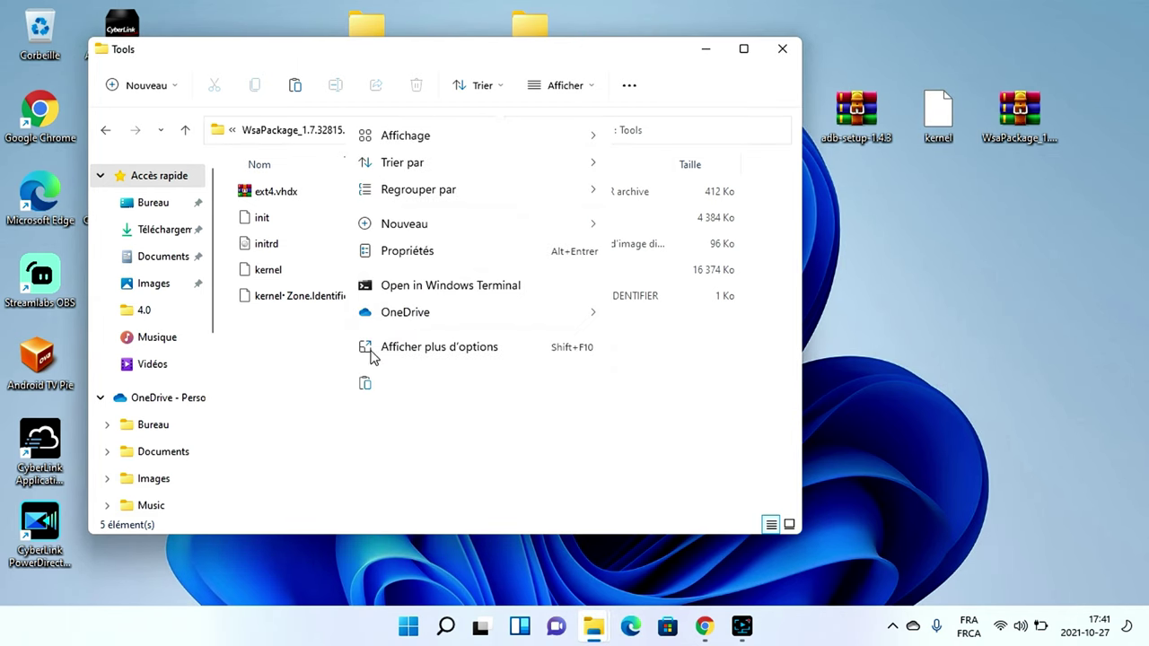
right_click(289, 376)
left_click(313, 388)
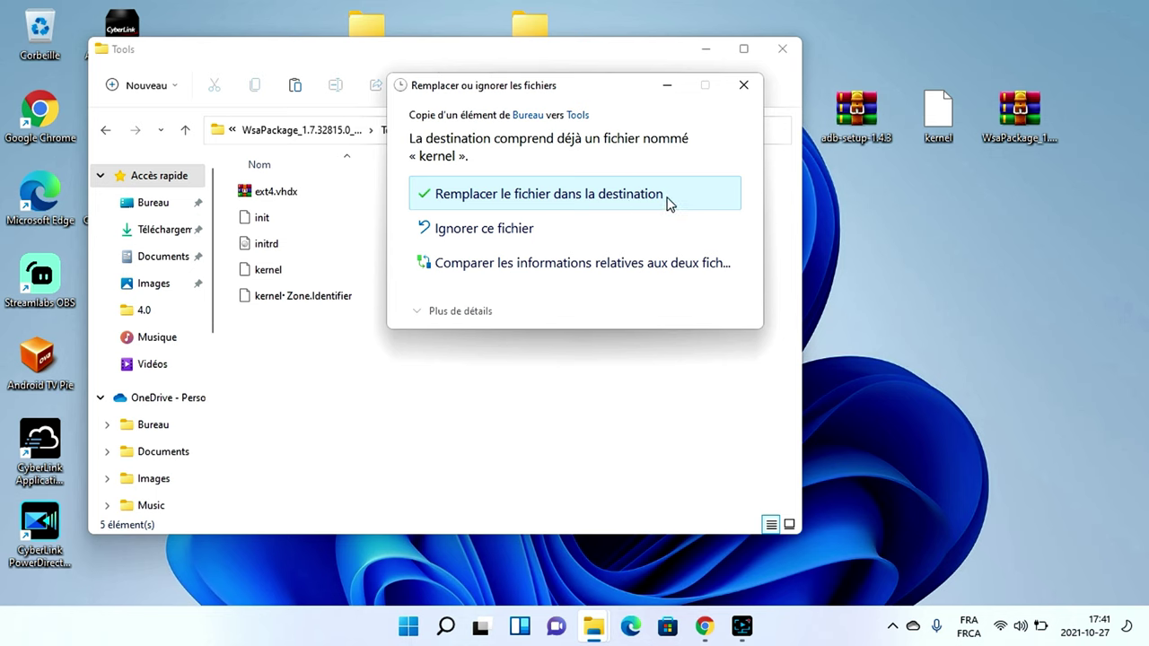
left_click(591, 205)
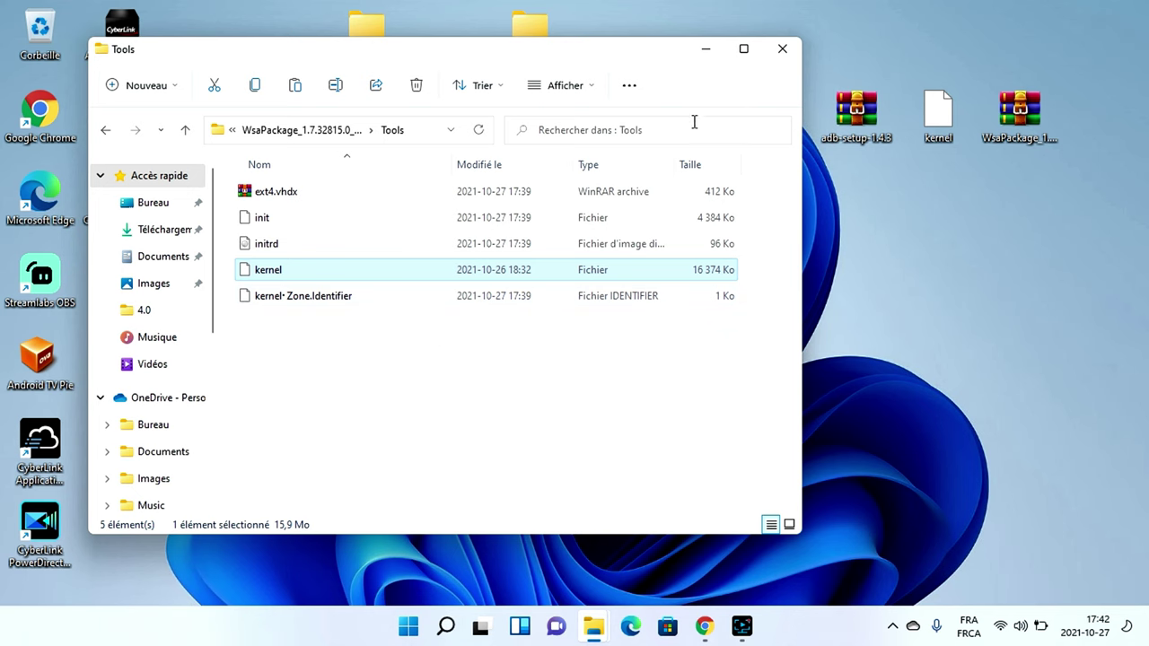
left_click(706, 49)
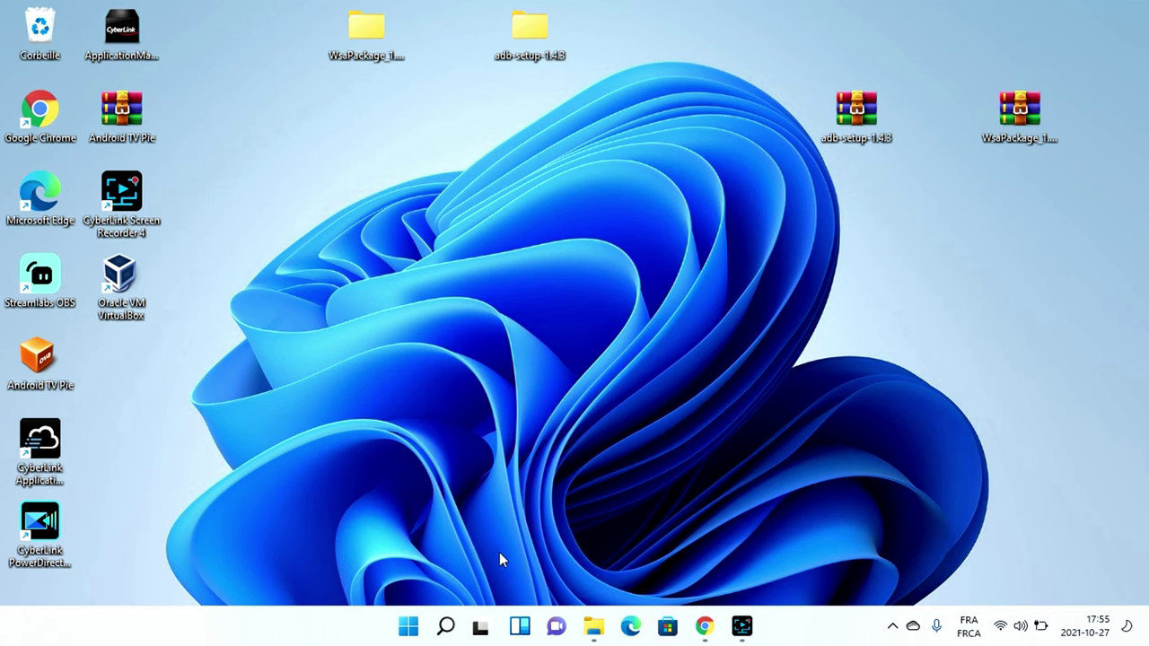
- Start Windows PowerShell as administrator and minimize its window
left_click(446, 626)
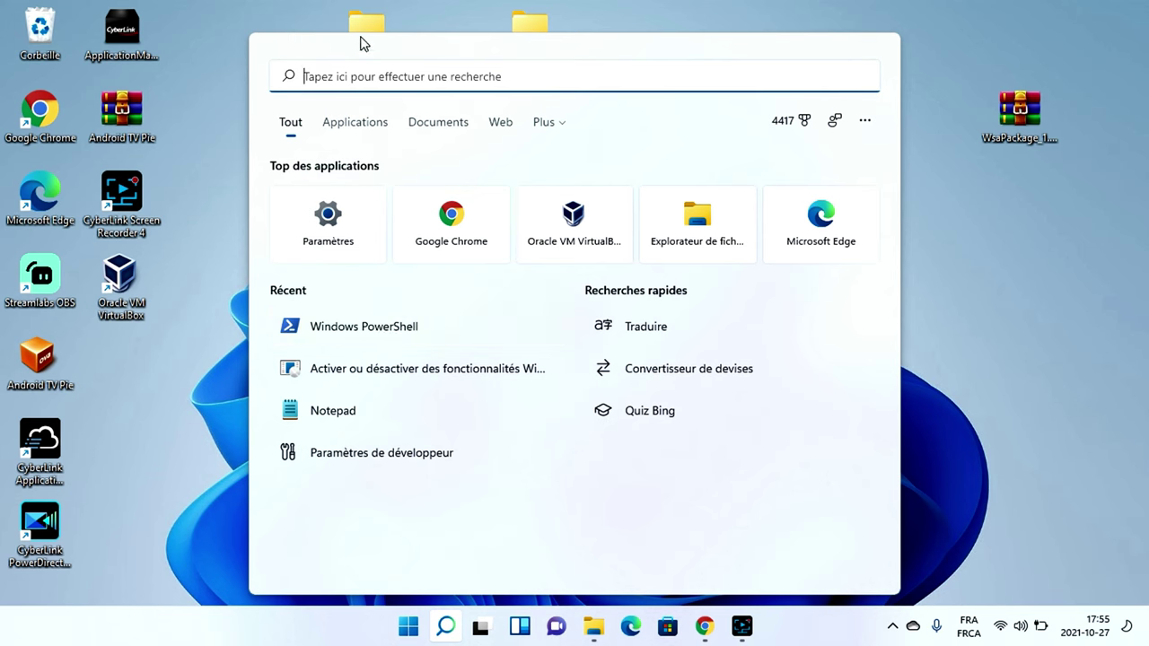
left_click(366, 328)
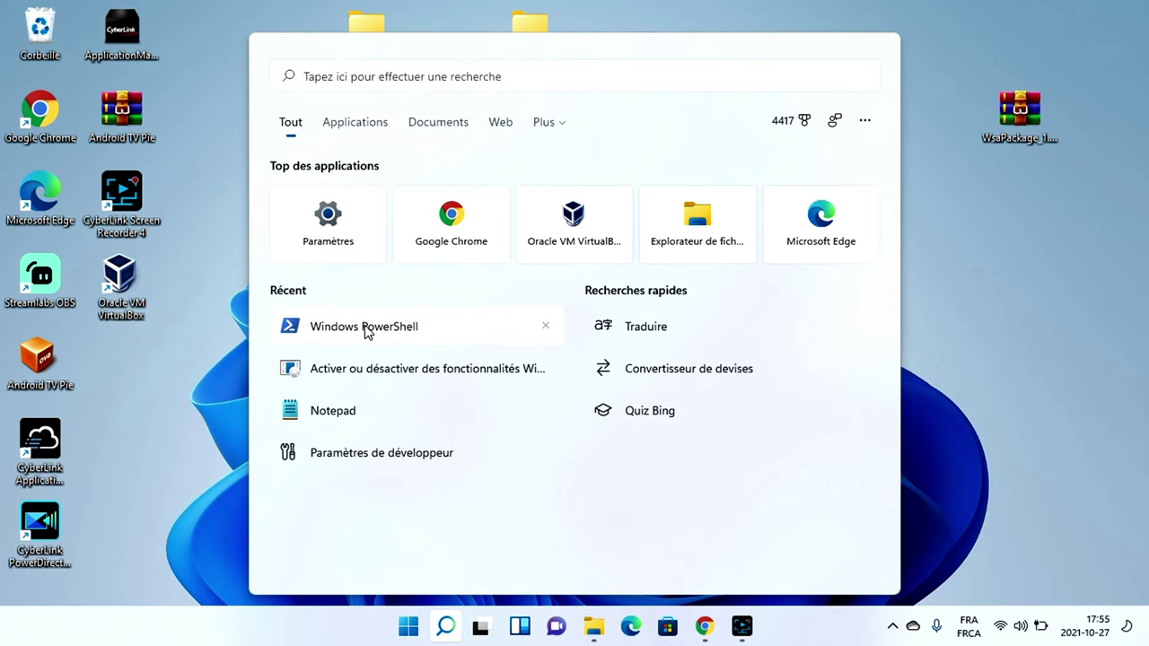
right_click(366, 330)
left_click(466, 352)
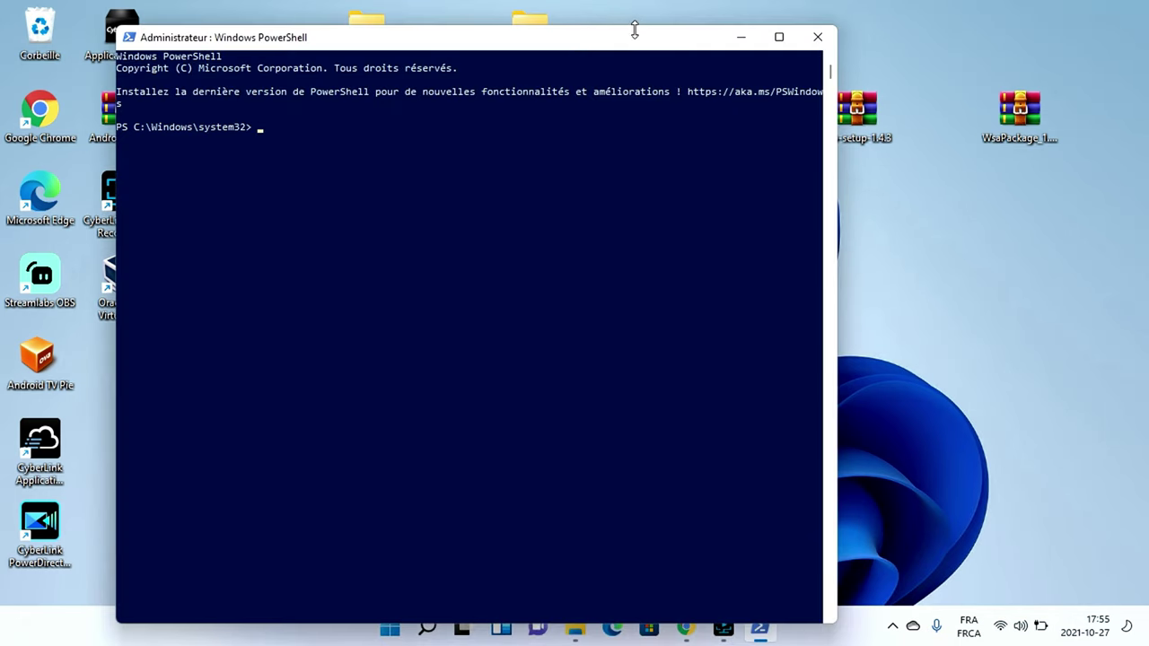
left_click_drag(637, 38, 616, 51)
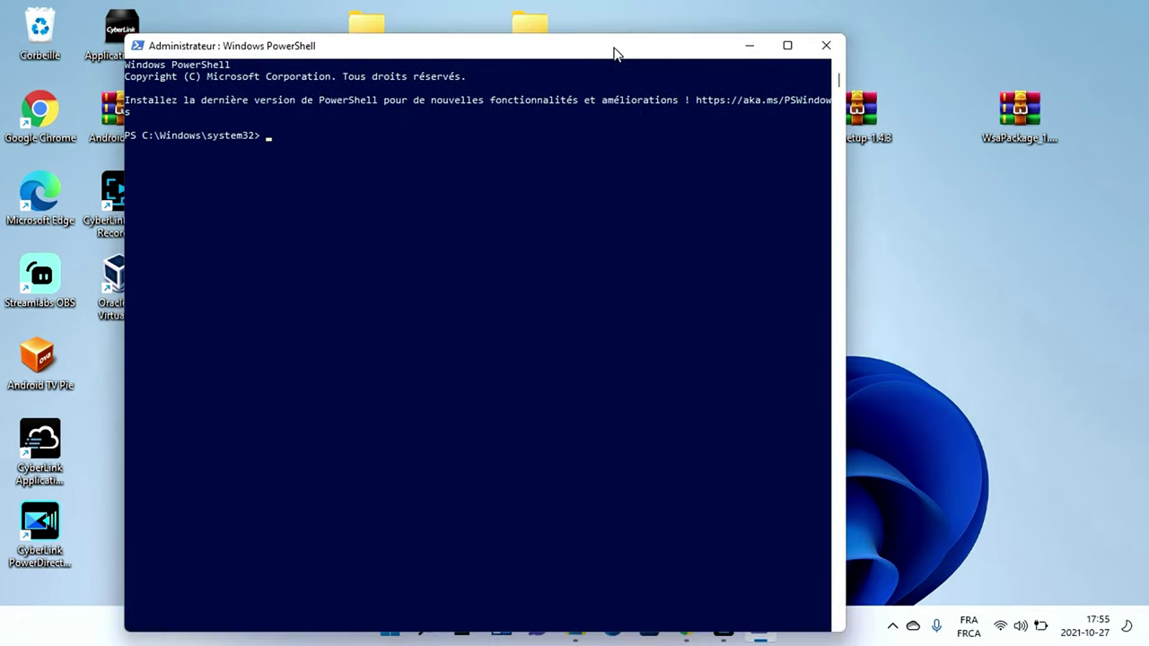
left_click(748, 45)
- Open the nested WsaPackage_1.7.32815.0_x64_Release-Nightly folder and copy its address
double_click(376, 31)
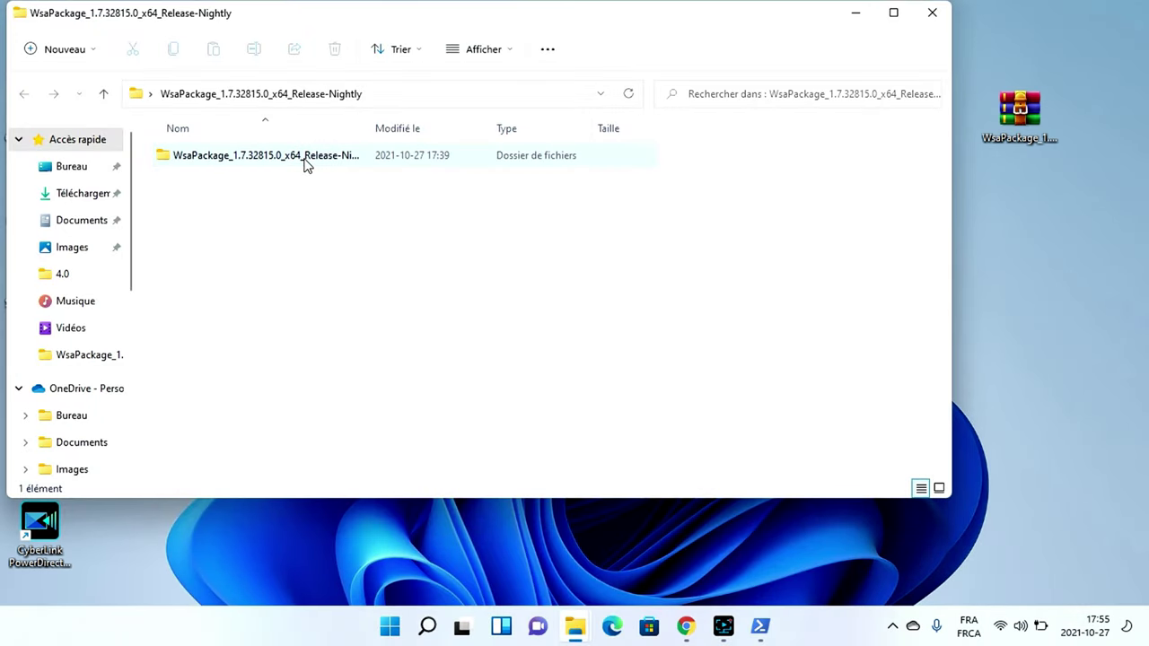
double_click(305, 162)
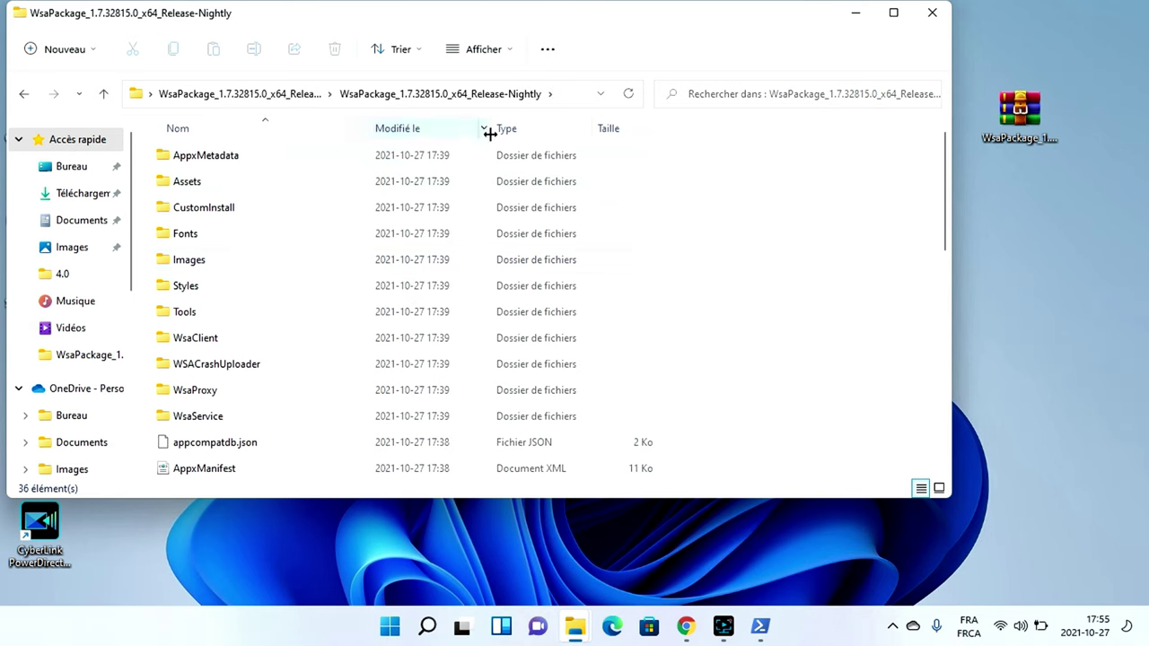
left_click(509, 102)
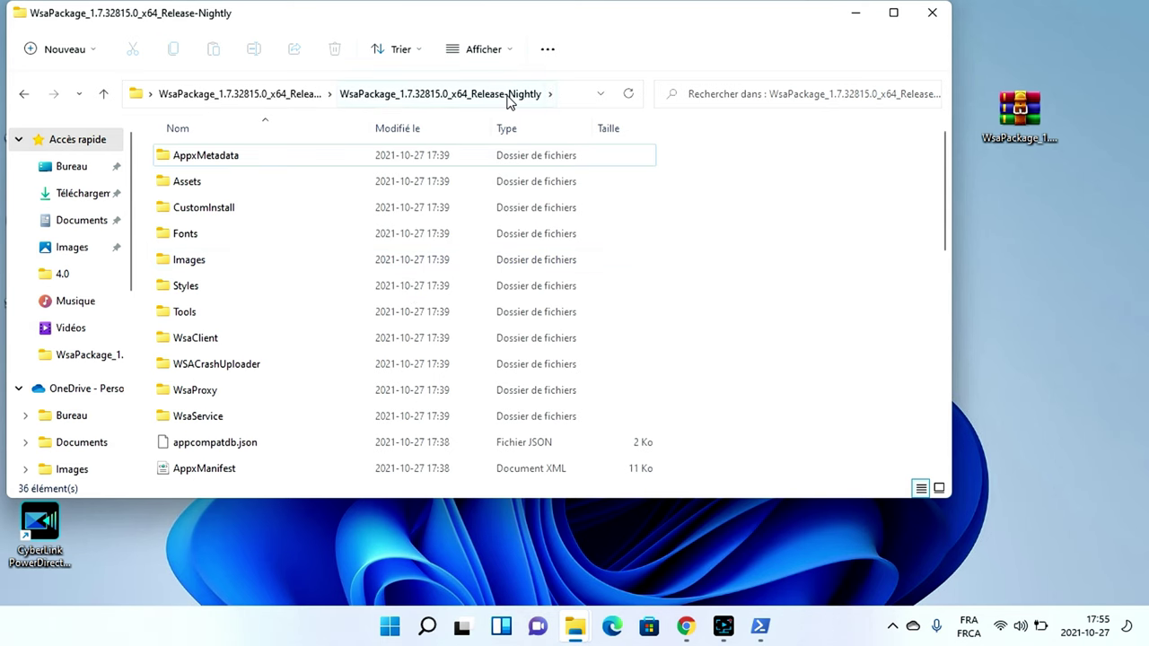
right_click(487, 101)
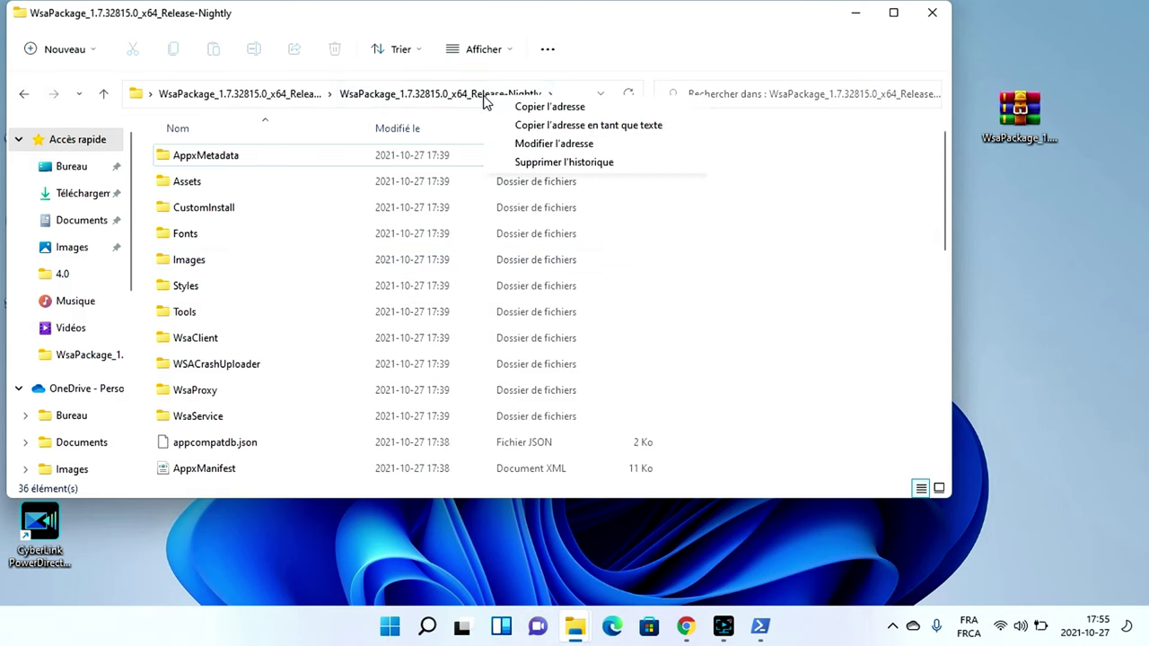
left_click(545, 108)
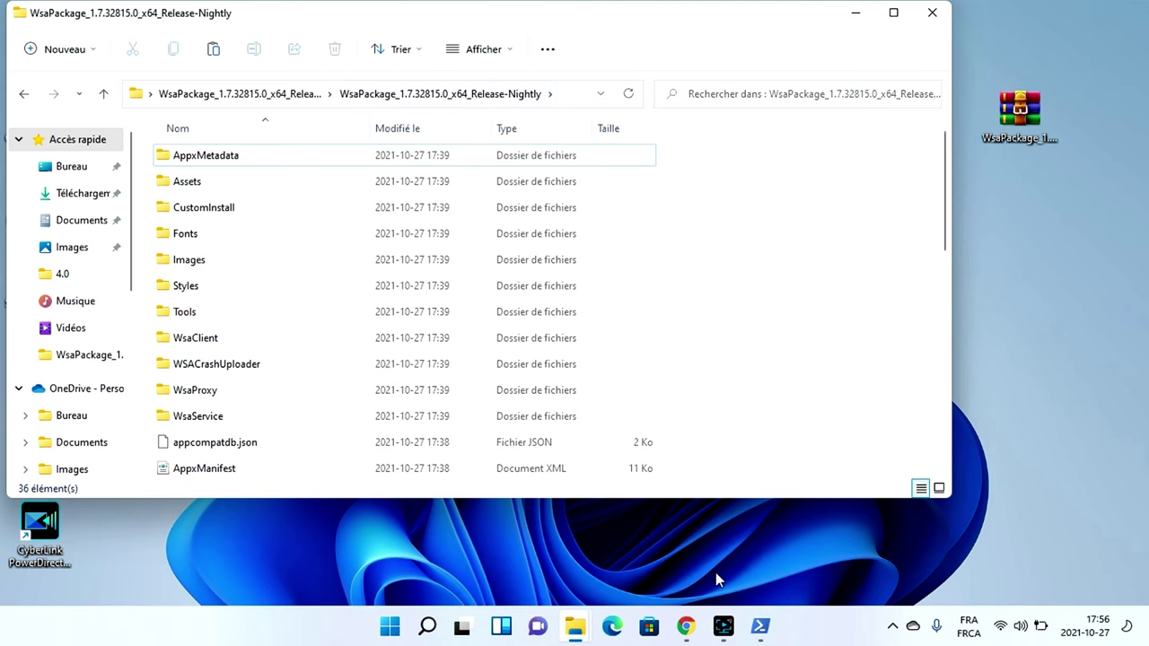
- Switch to PowerShell and change to the nested WsaPackage folder using cd with the copied path in double quotes
left_click(762, 629)
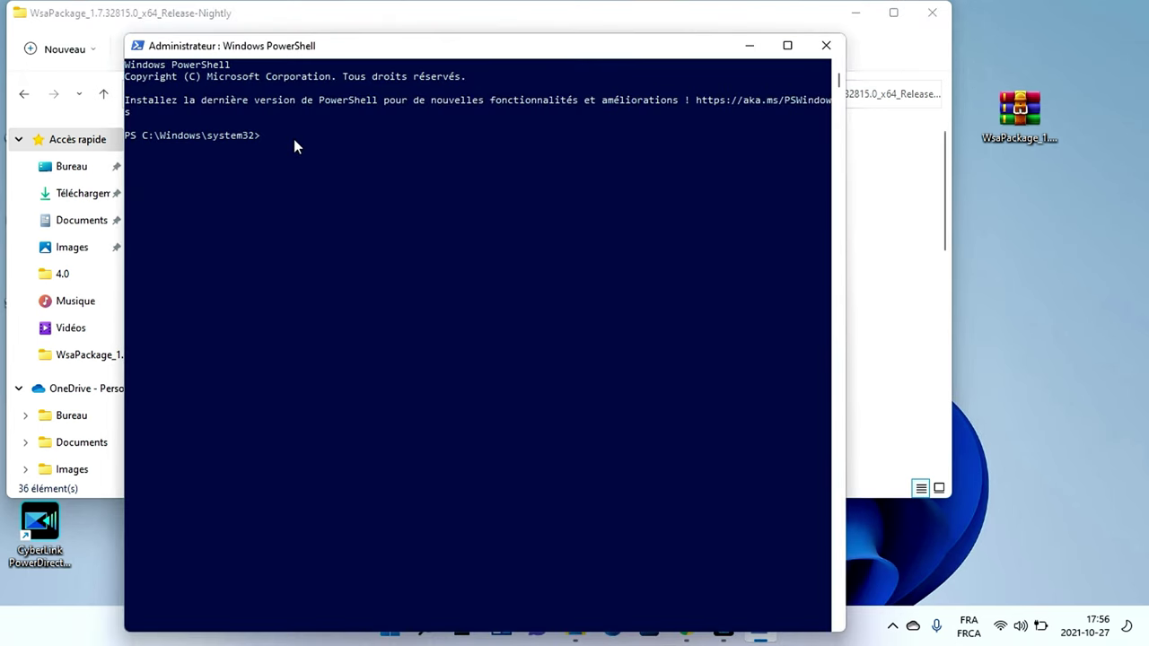
type("cd")
type(" \"")
key("alt+shift")
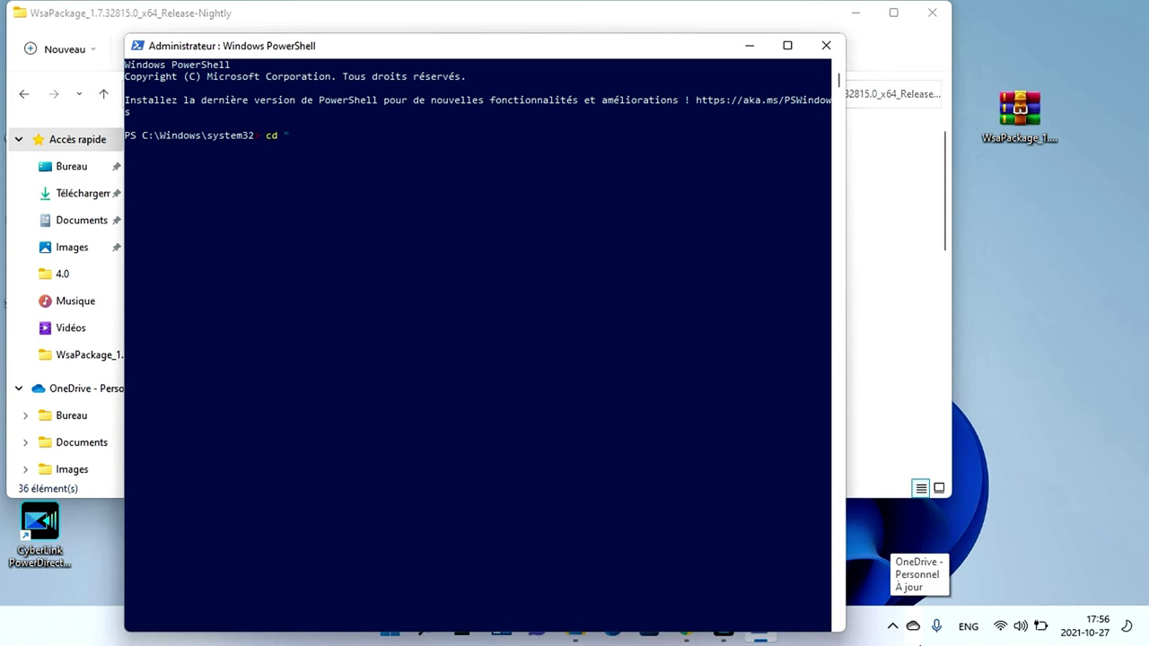
right_click(301, 134)
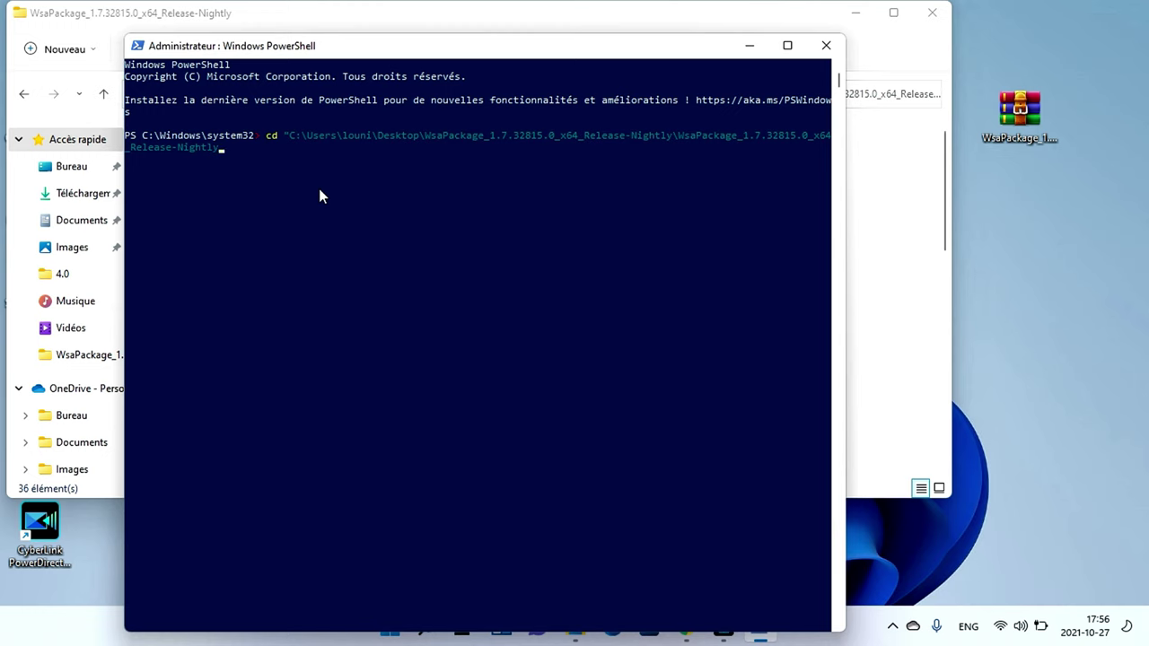
type("\"")
key("Return")
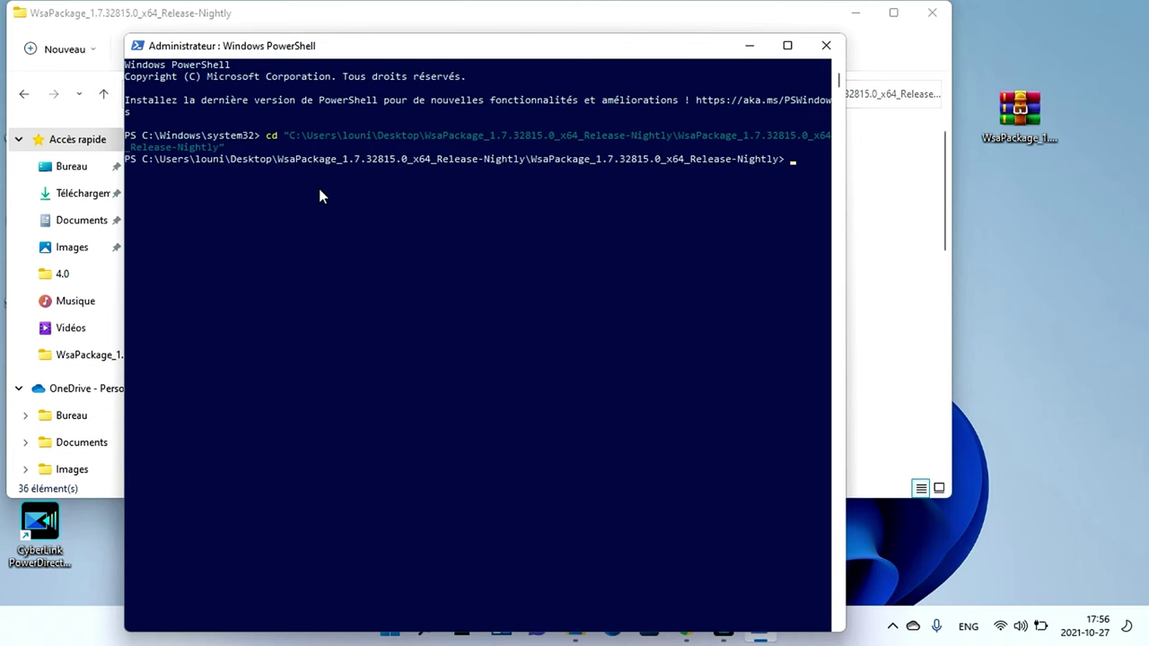
- Minimize the PowerShell and WsaPackage windows and switch to the WSAGAScript GitHub page in Chrome
left_click(749, 45)
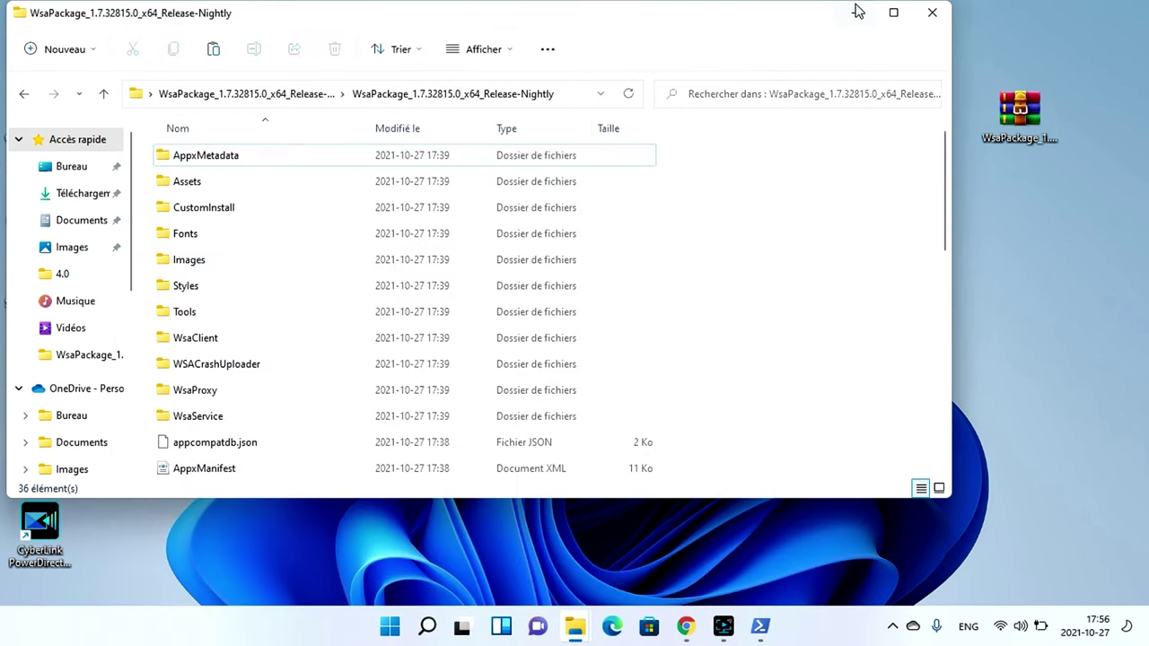
left_click(855, 11)
left_click(686, 626)
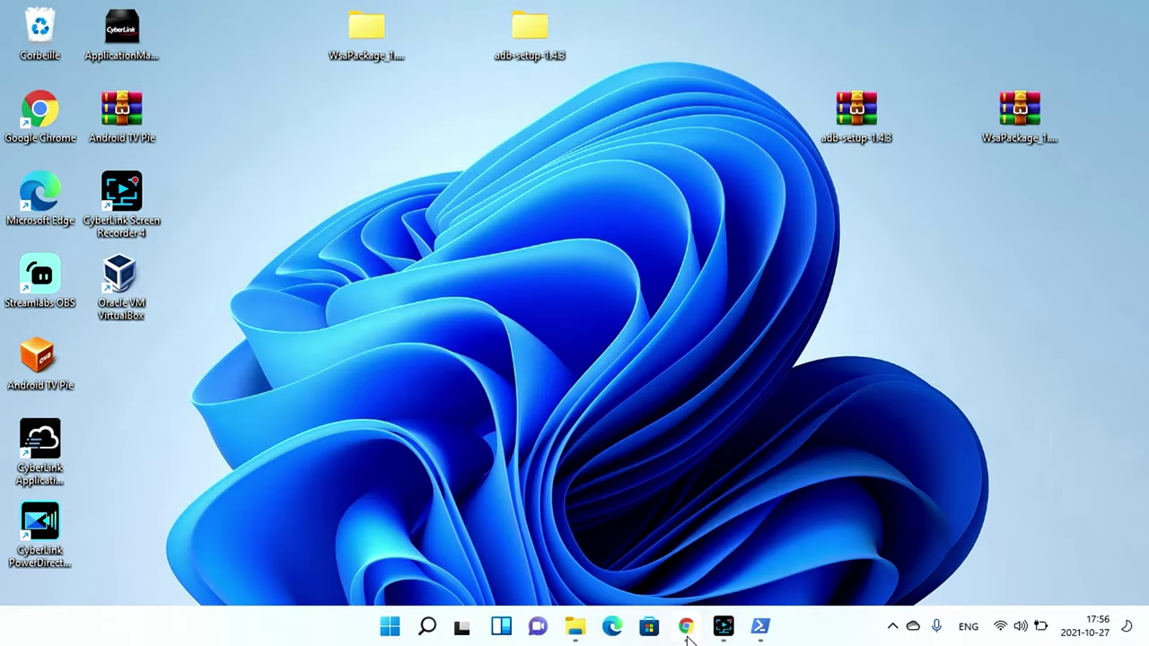
- Copy the full Add-AppxPackage -Register path-to-extracted-msix\AppxManifest.xml command from the README
left_click_drag(326, 173, 741, 176)
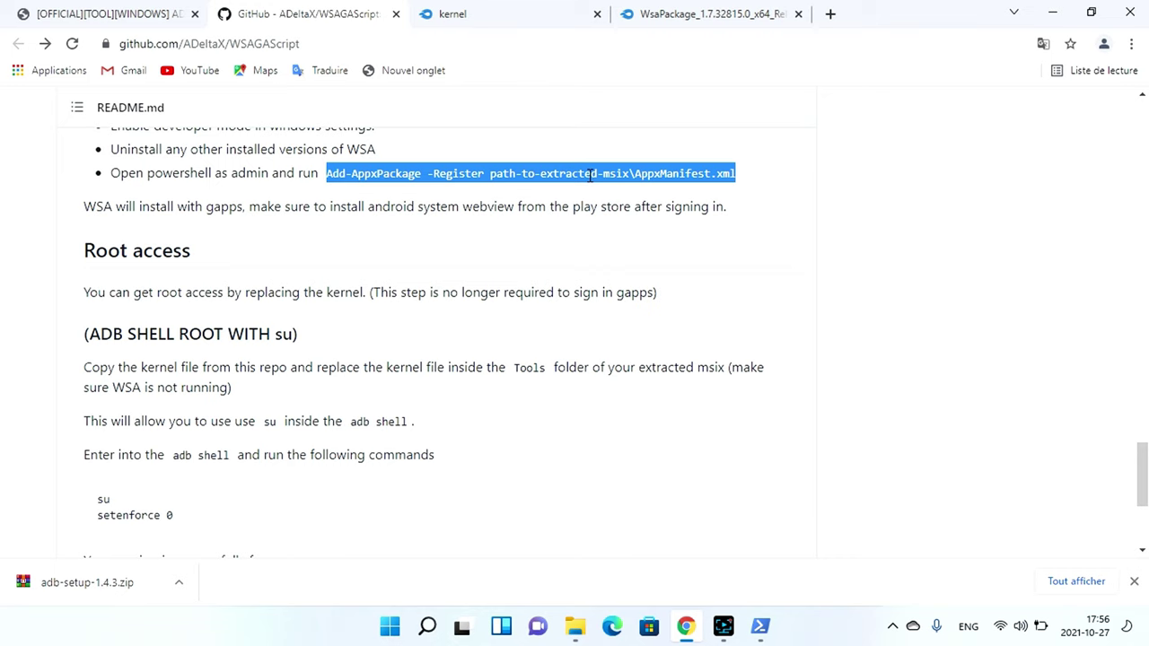
right_click(589, 176)
left_click(624, 185)
left_click(480, 172)
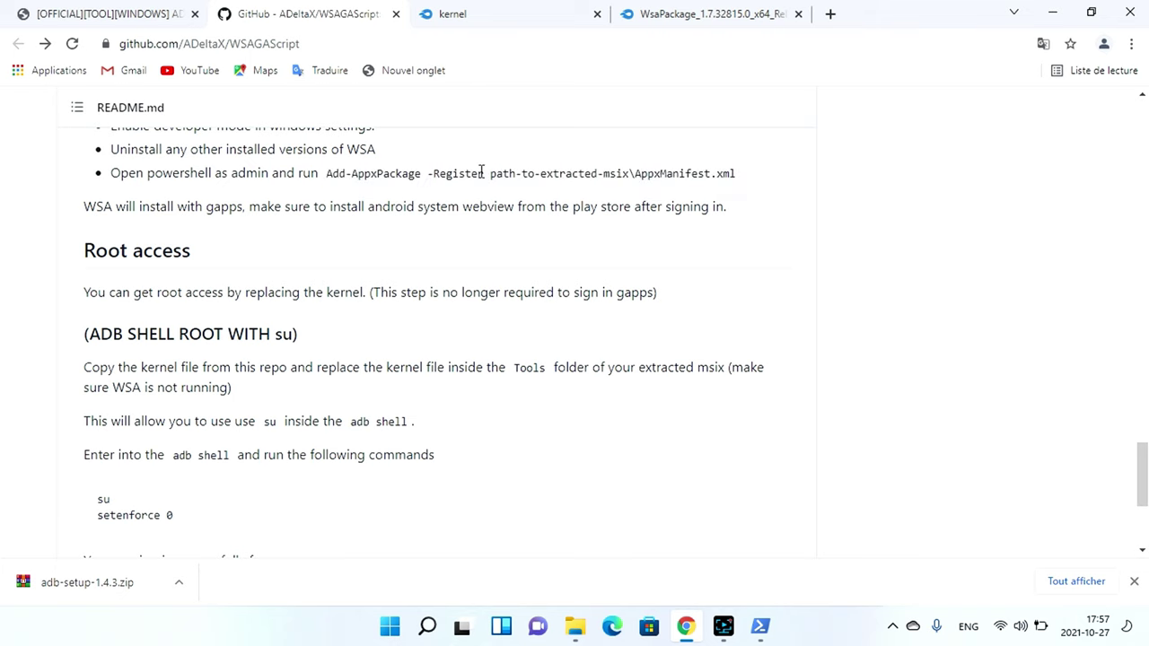
- Copy only "Add-AppxPackage -Register" from the README and paste it at the PowerShell prompt
left_click_drag(479, 172, 328, 172)
right_click(340, 171)
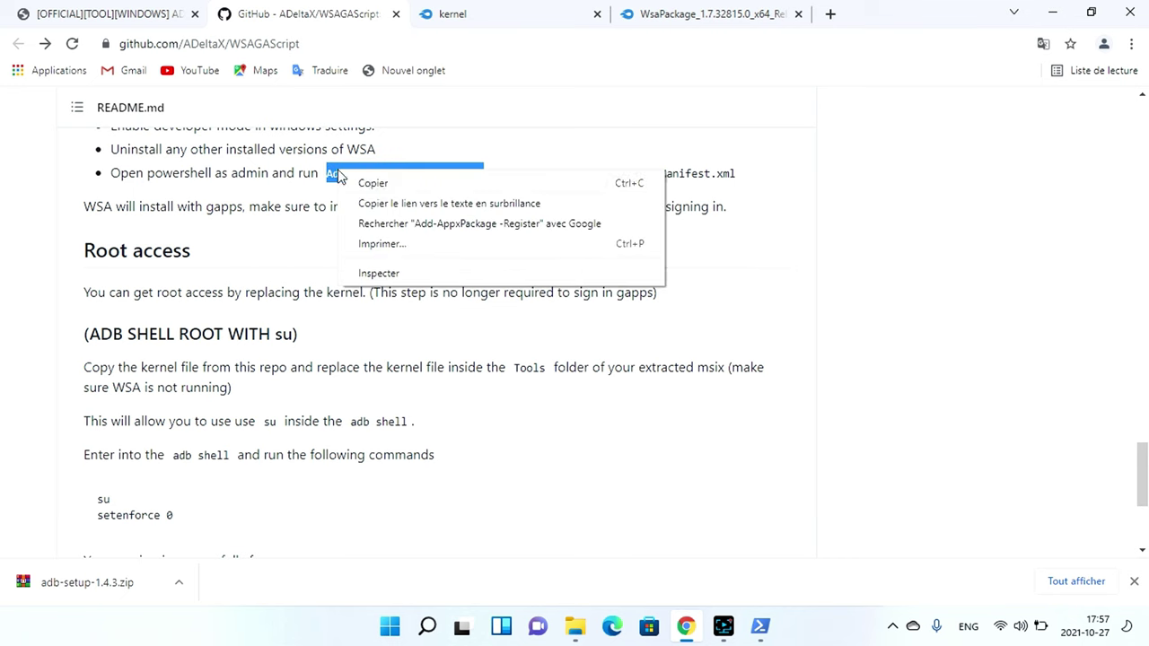
left_click(373, 183)
scroll(667, 482, "up", 1)
left_click(761, 626)
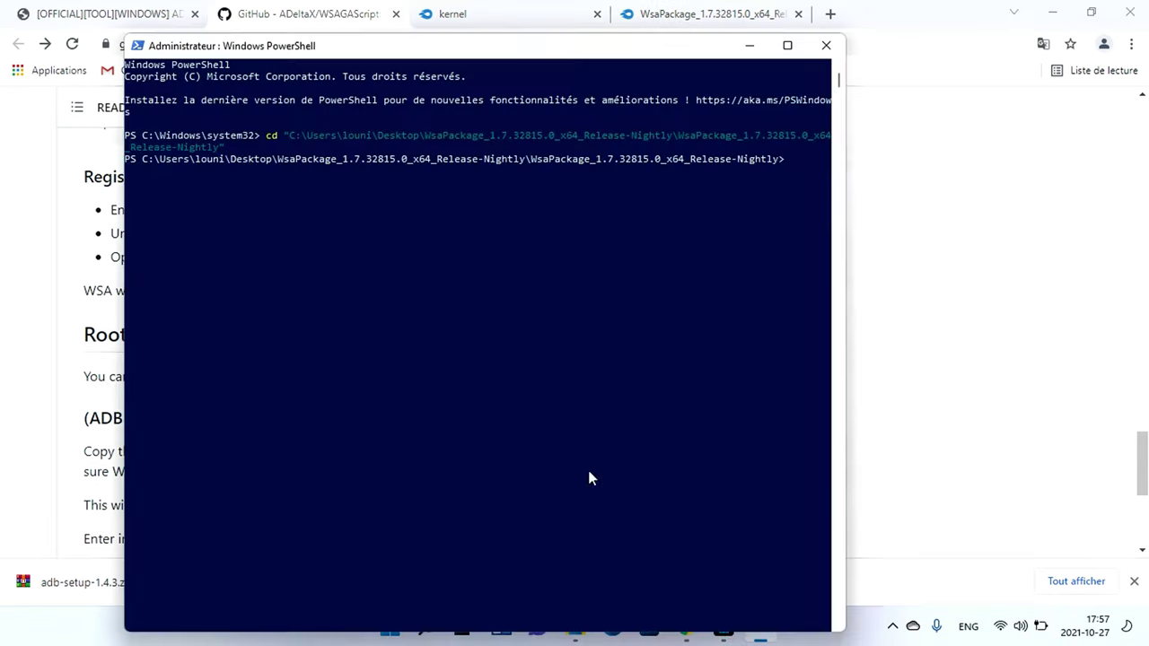
right_click(796, 160)
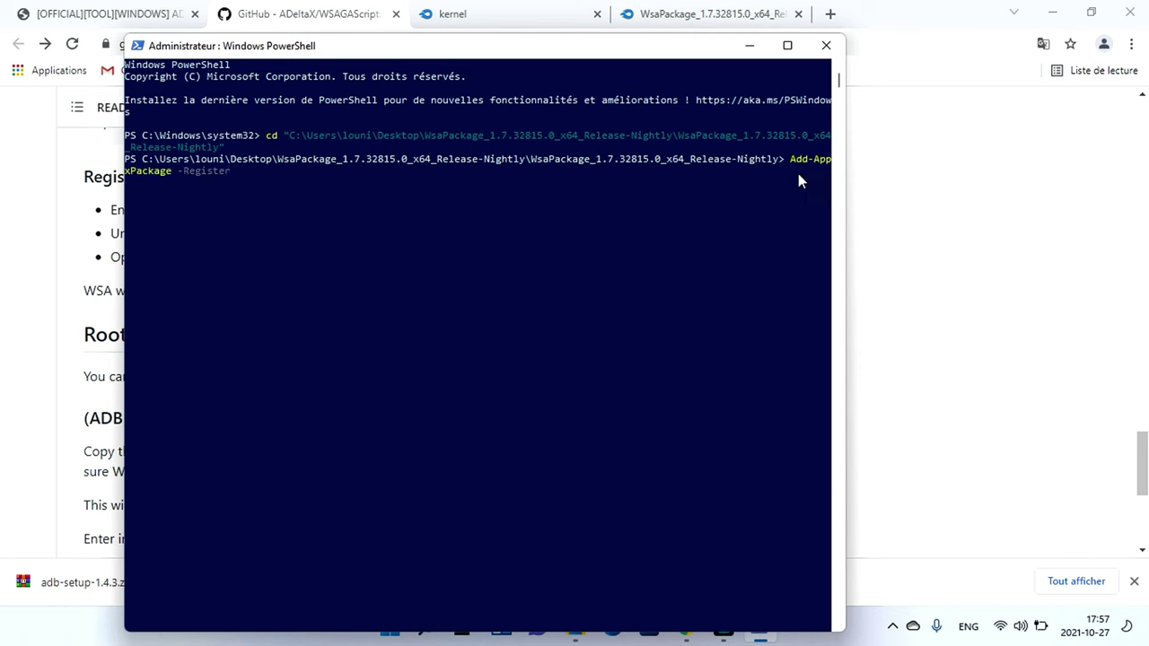
- Copy "\AppxManifest.xml" from the README, complete the PowerShell command with .\AppxManifest.xml and run it
left_click(761, 625)
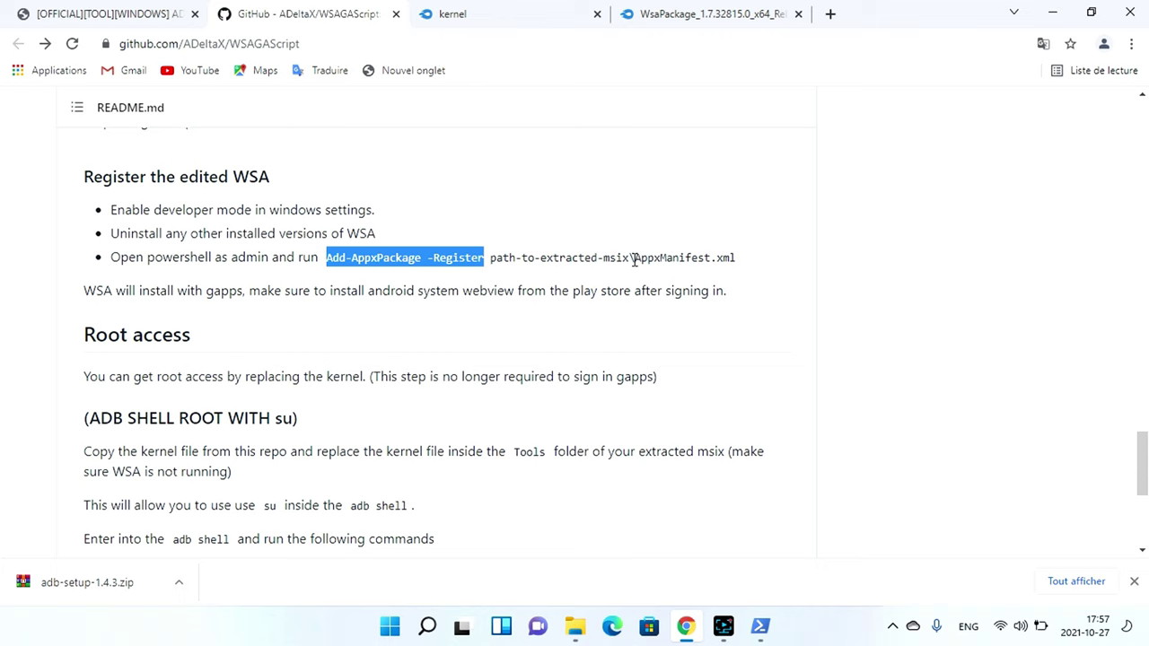
left_click_drag(630, 258, 735, 258)
right_click(705, 261)
left_click(736, 273)
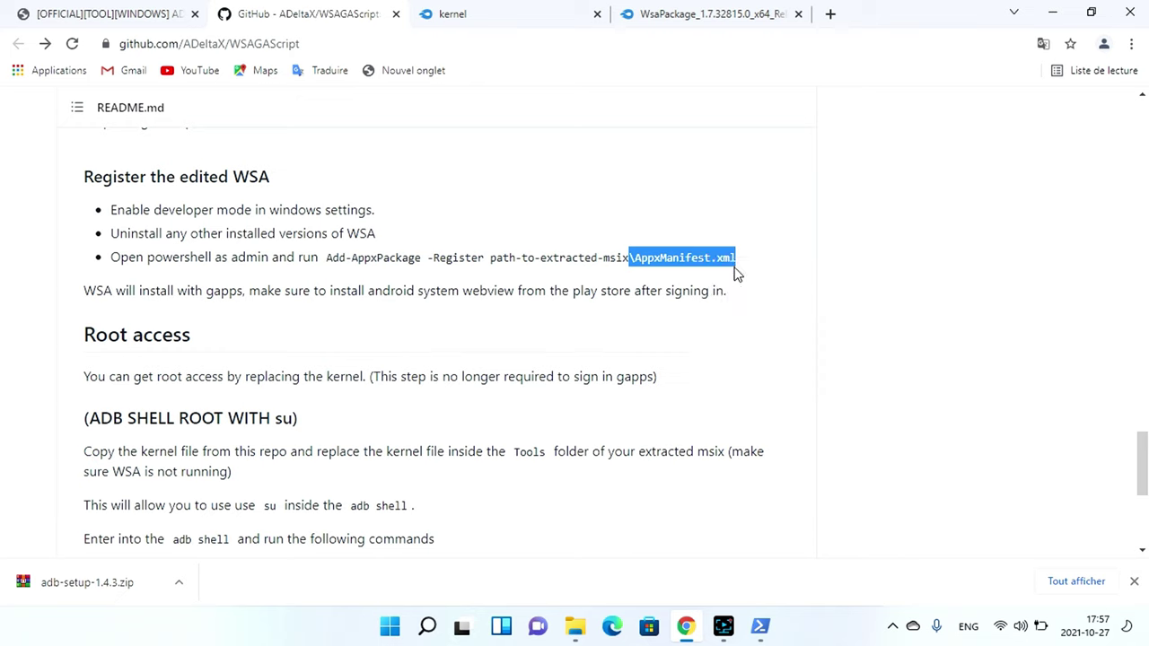
left_click(760, 625)
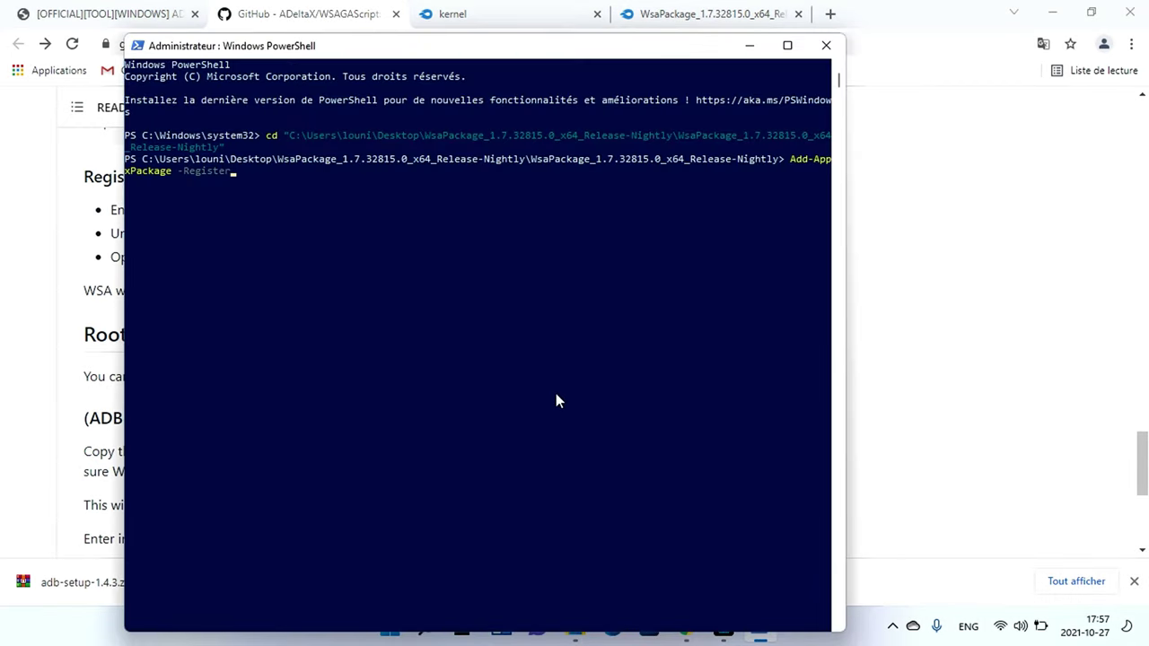
type(".\\AppxManifest.xml")
key("Return")
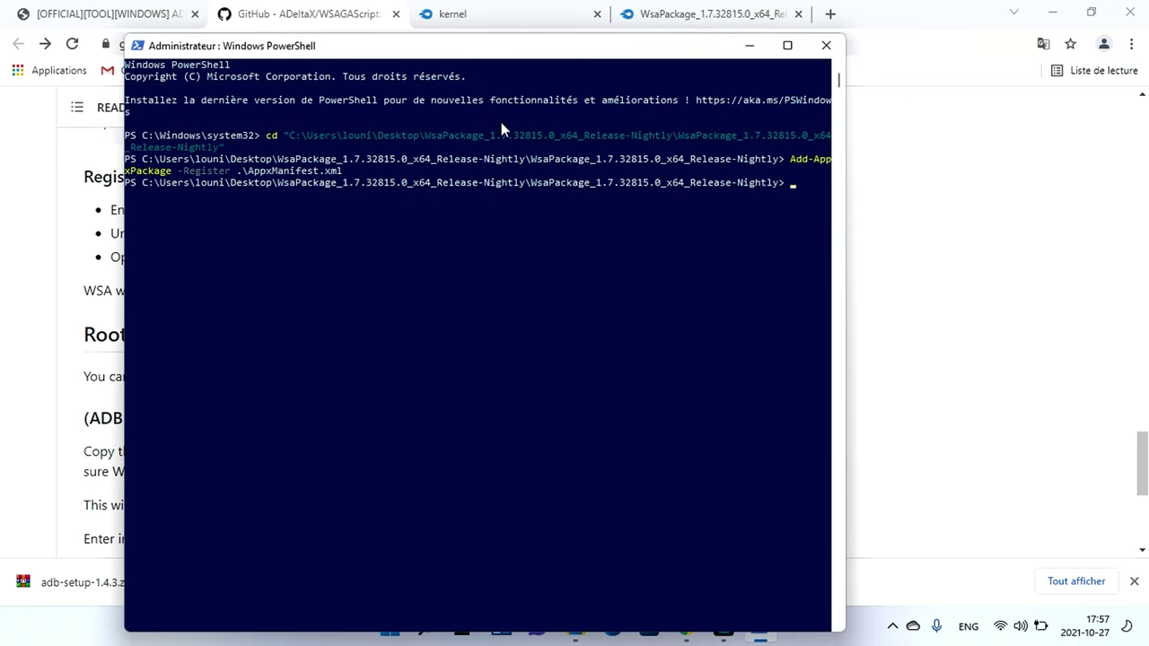
- Minimize Chrome, maximize the PowerShell window to view the registration command, and close PowerShell
left_click(1041, 20)
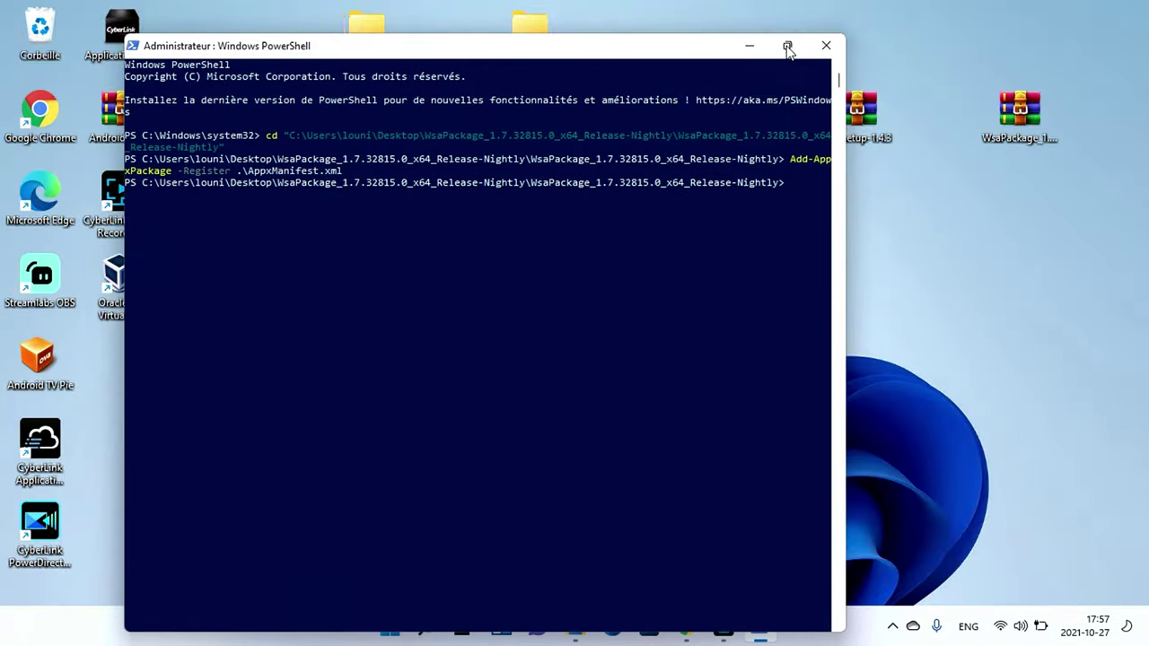
left_click(788, 44)
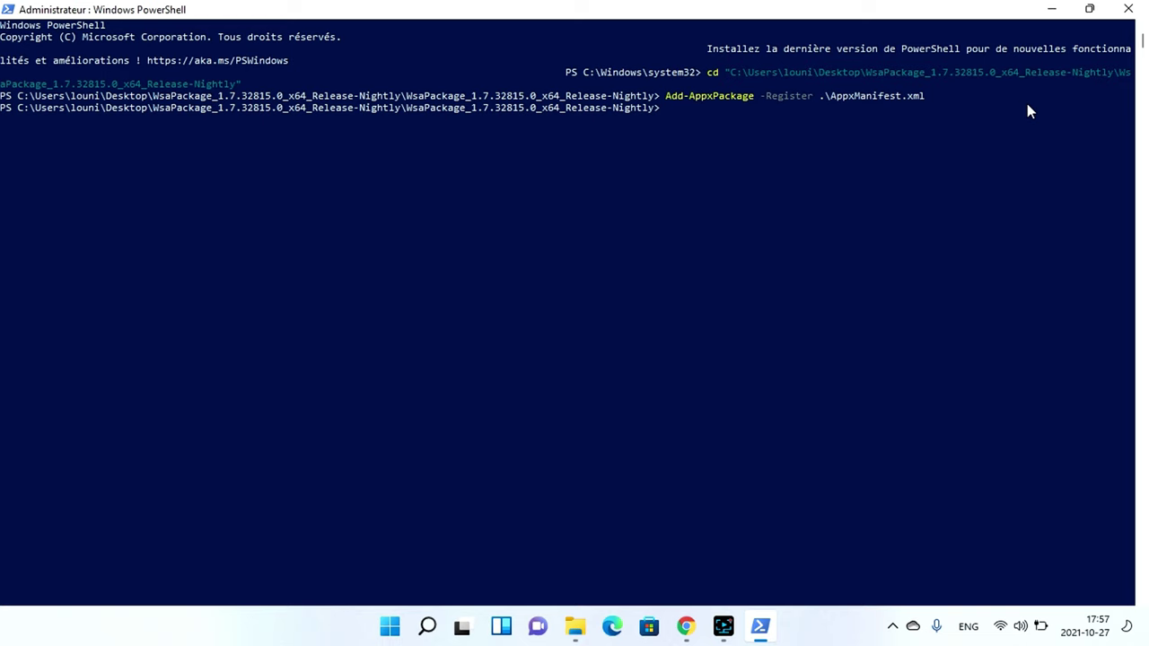
left_click(1129, 9)
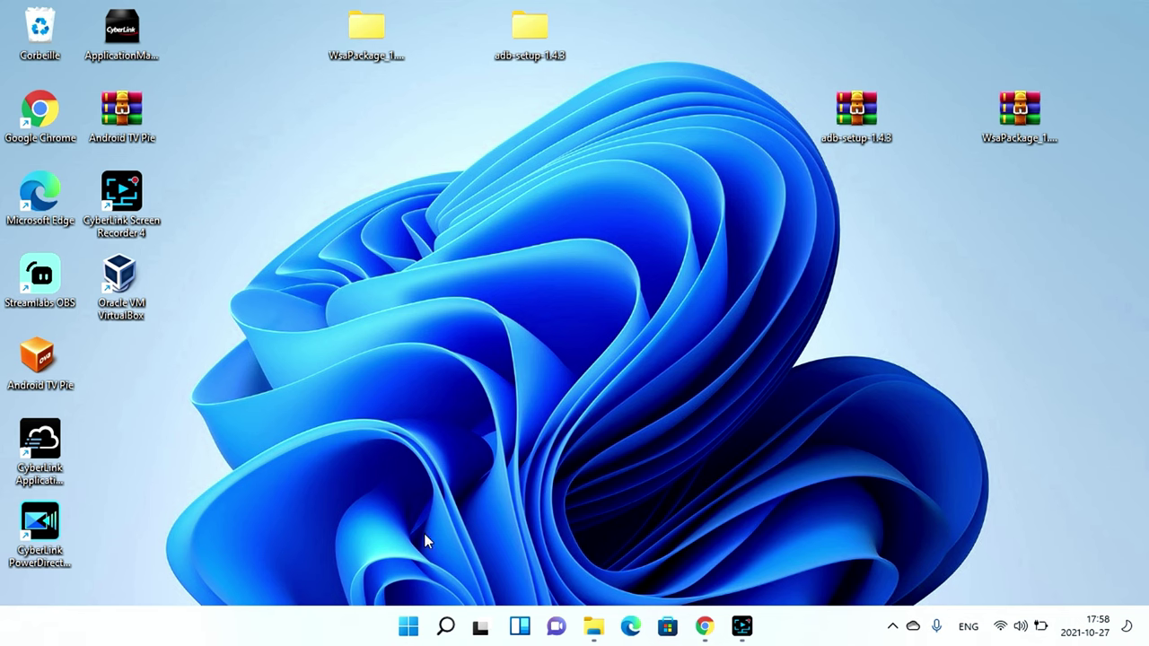
- Search Windows for "windows fea" and open the dialog for turning Windows features on or off
left_click(449, 633)
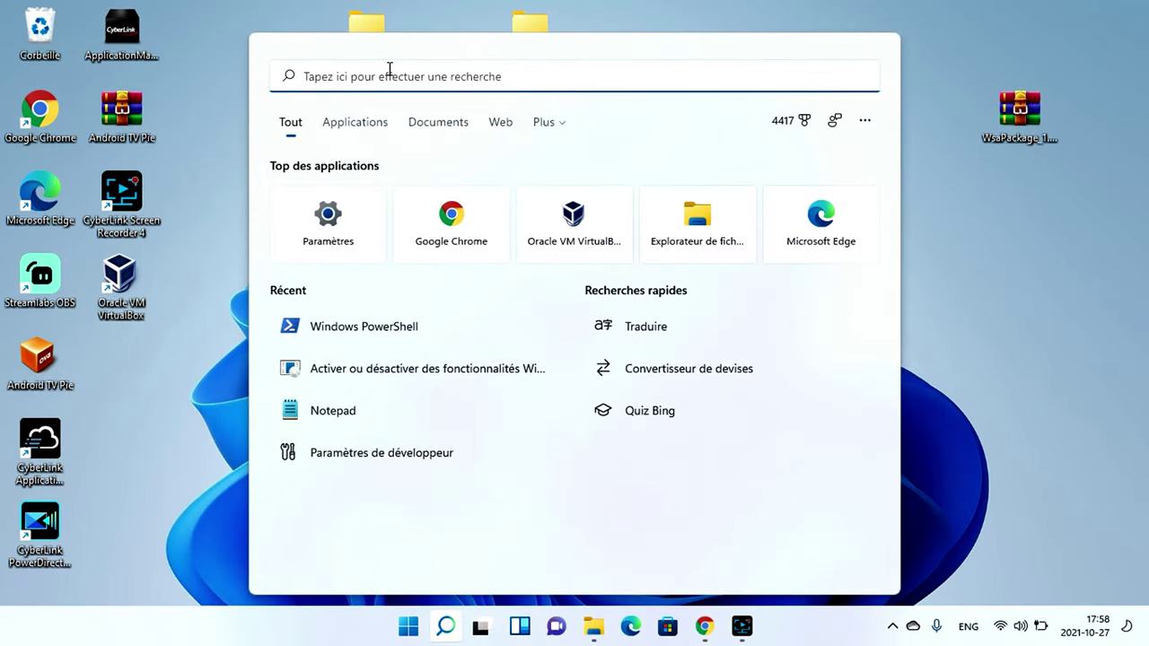
type("win")
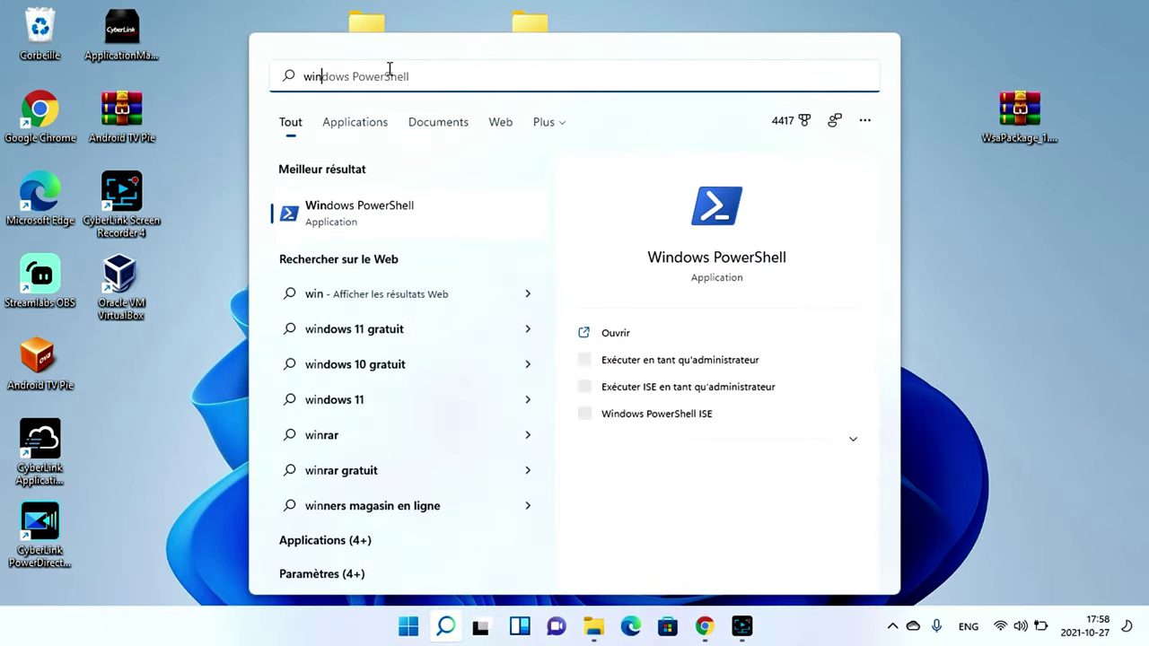
type("dows")
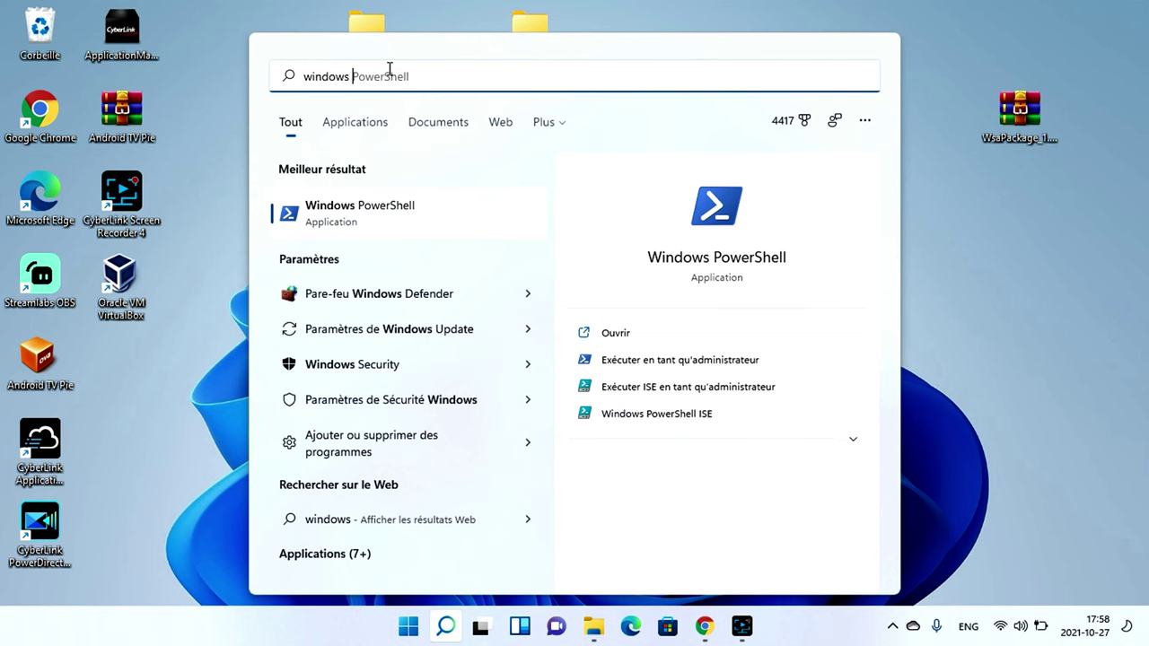
type(" fea")
left_click(400, 231)
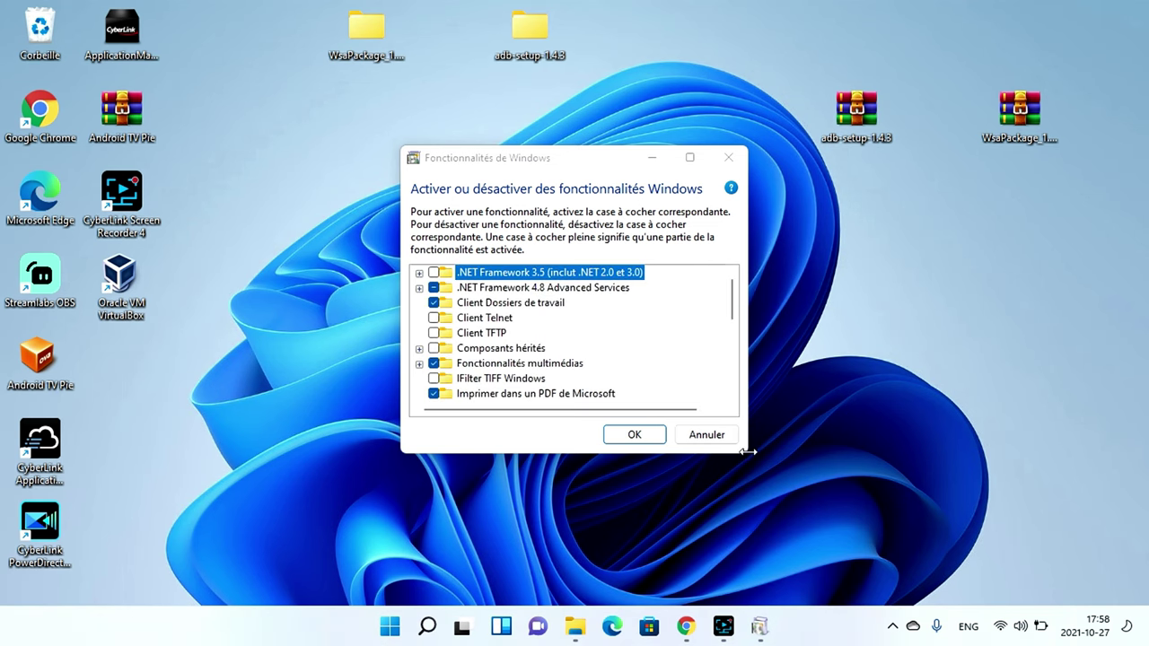
- Check that Plateforme de l'hyperviseur Windows and Plateforme d'ordinateur virtuel are enabled, and accept the Windows features dialog
left_click_drag(744, 453, 871, 527)
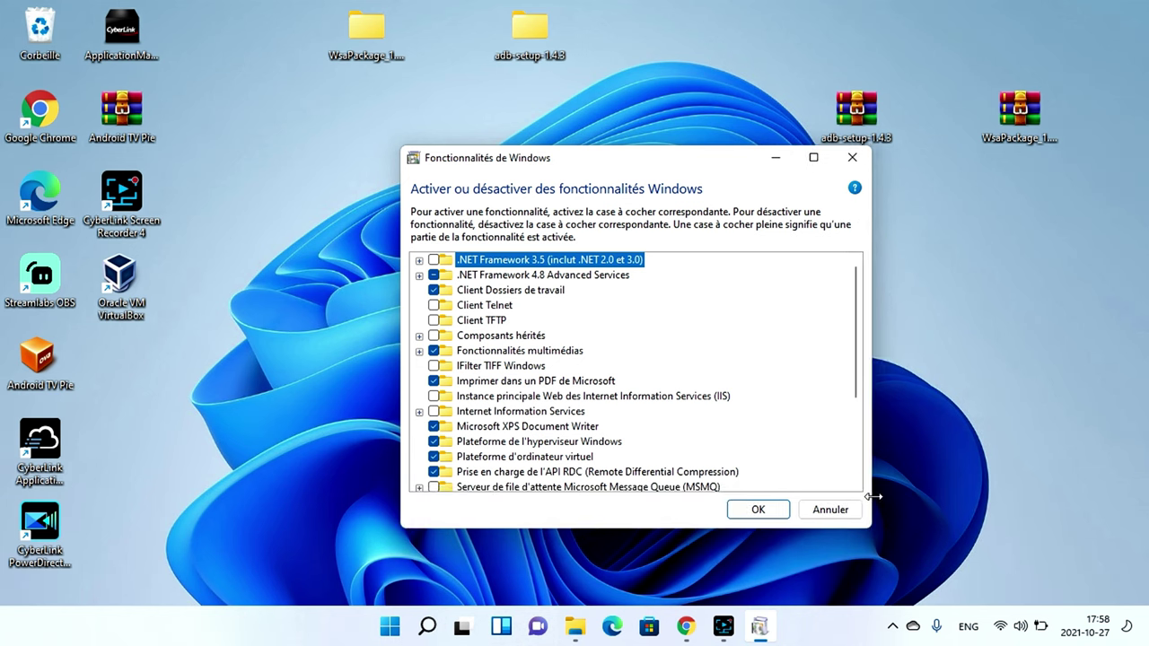
left_click_drag(854, 342, 864, 423)
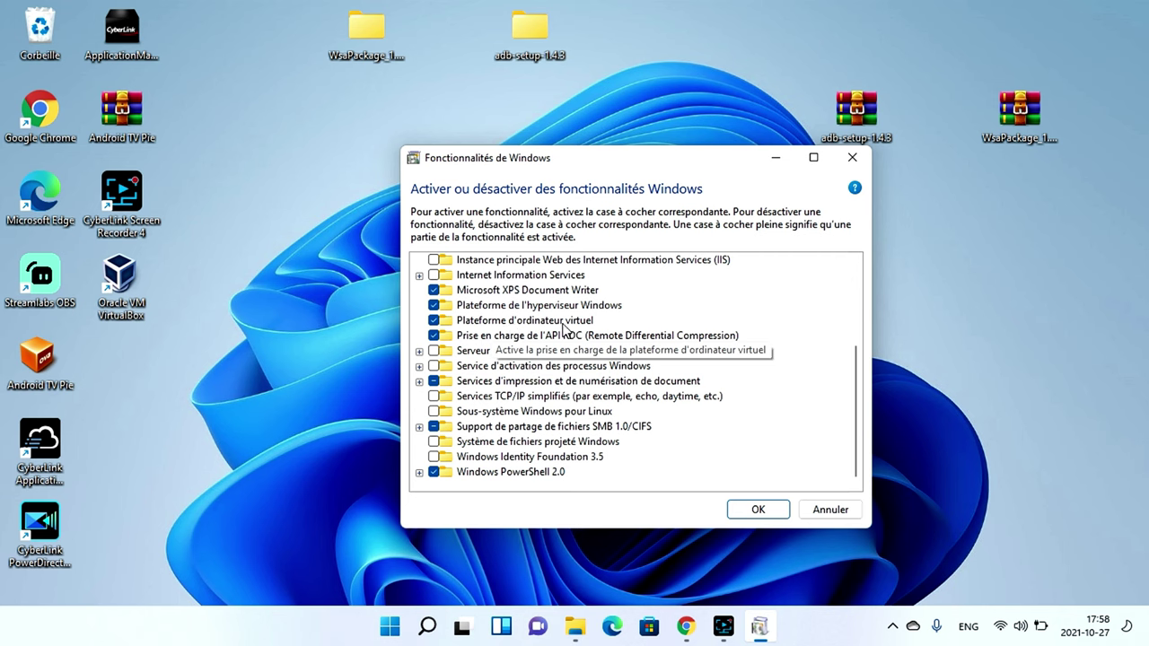
left_click(756, 510)
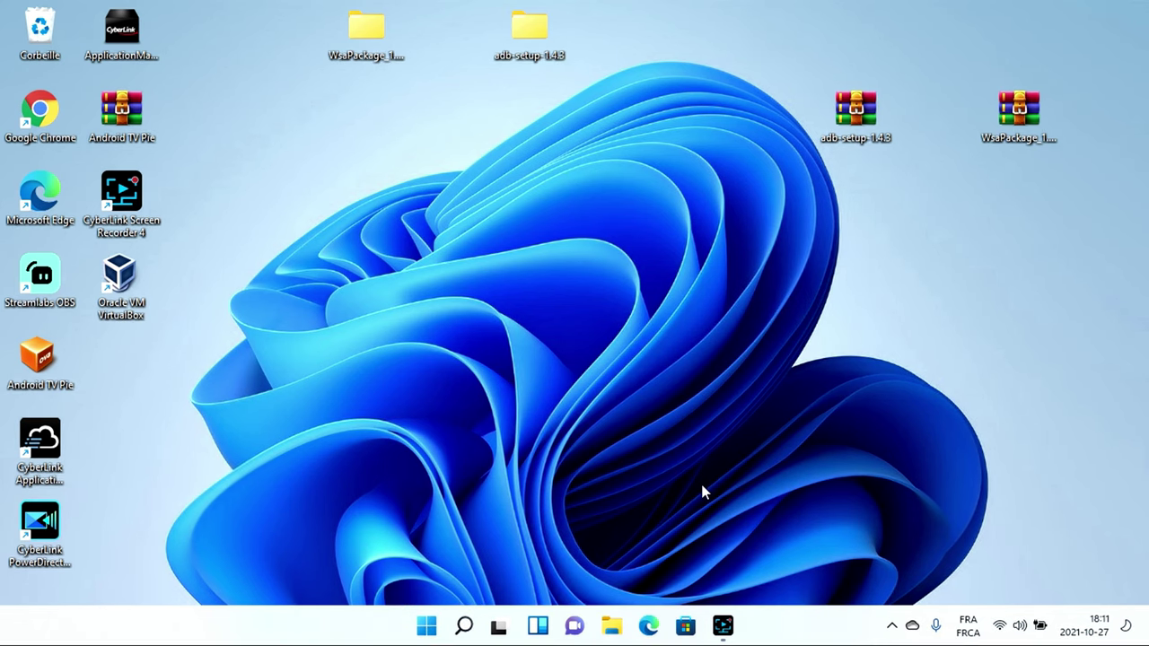
- Open the Windows Subsystem for Android settings and go to the Developer mode section
left_click(427, 624)
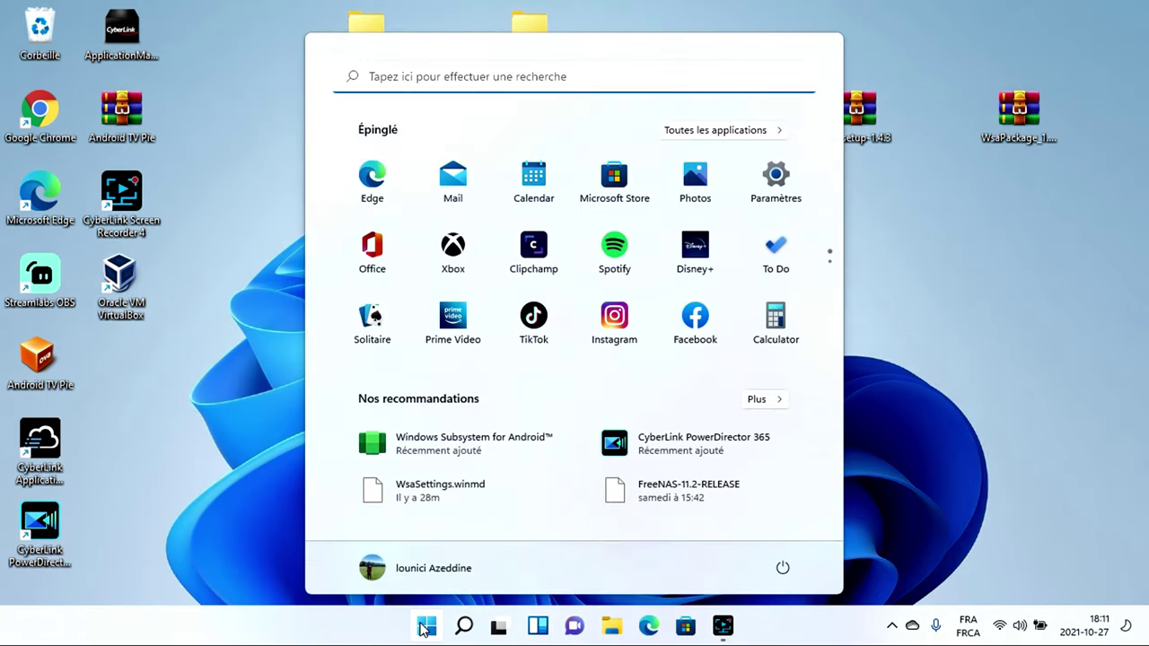
left_click(443, 448)
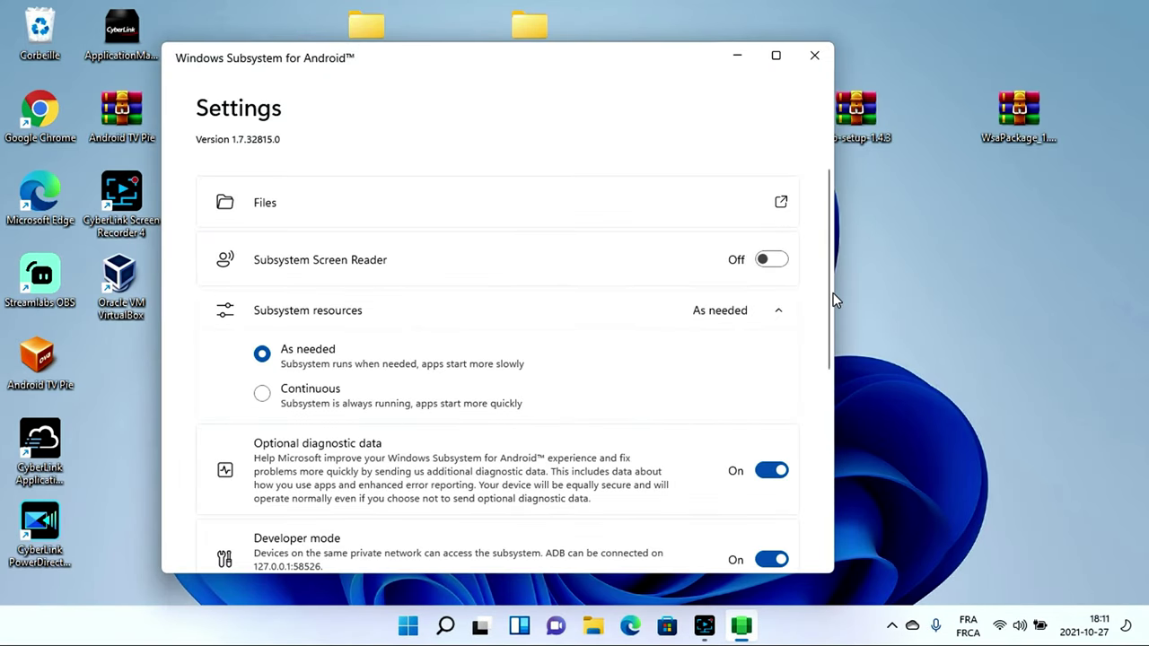
left_click_drag(829, 335, 827, 418)
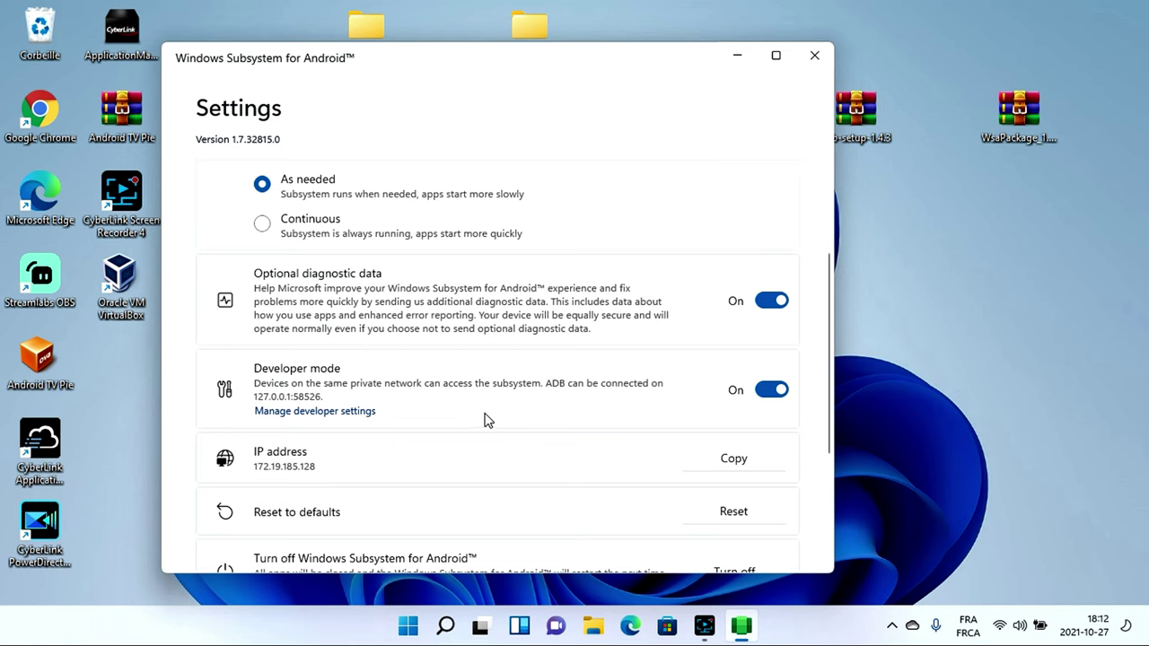
- Open the subsystem's developer settings to start Android, and close the Developer options window
left_click(359, 415)
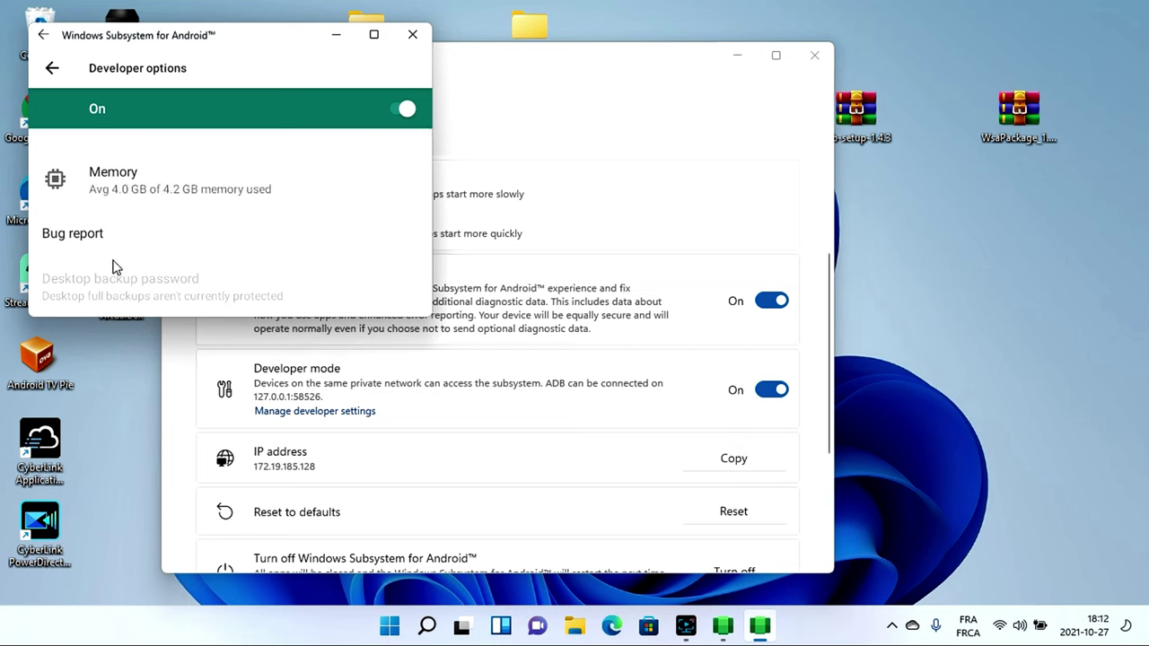
left_click(154, 184)
left_click(350, 411)
left_click(639, 104)
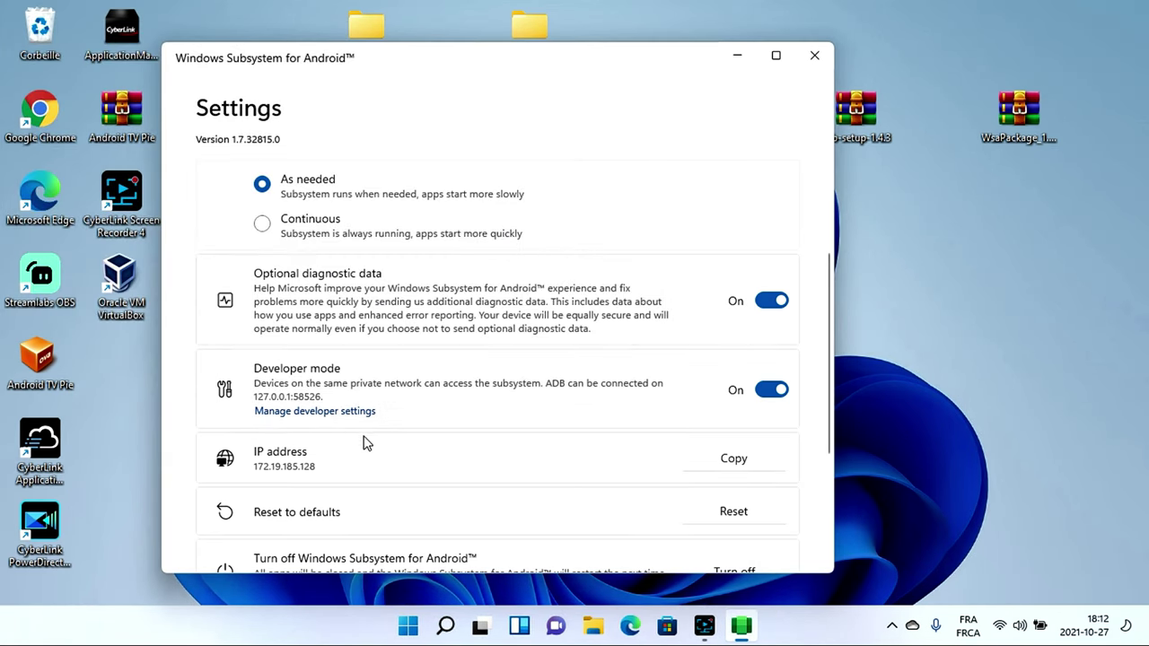
- Launch the Play Store from the recently added apps and maximize its window
left_click(408, 628)
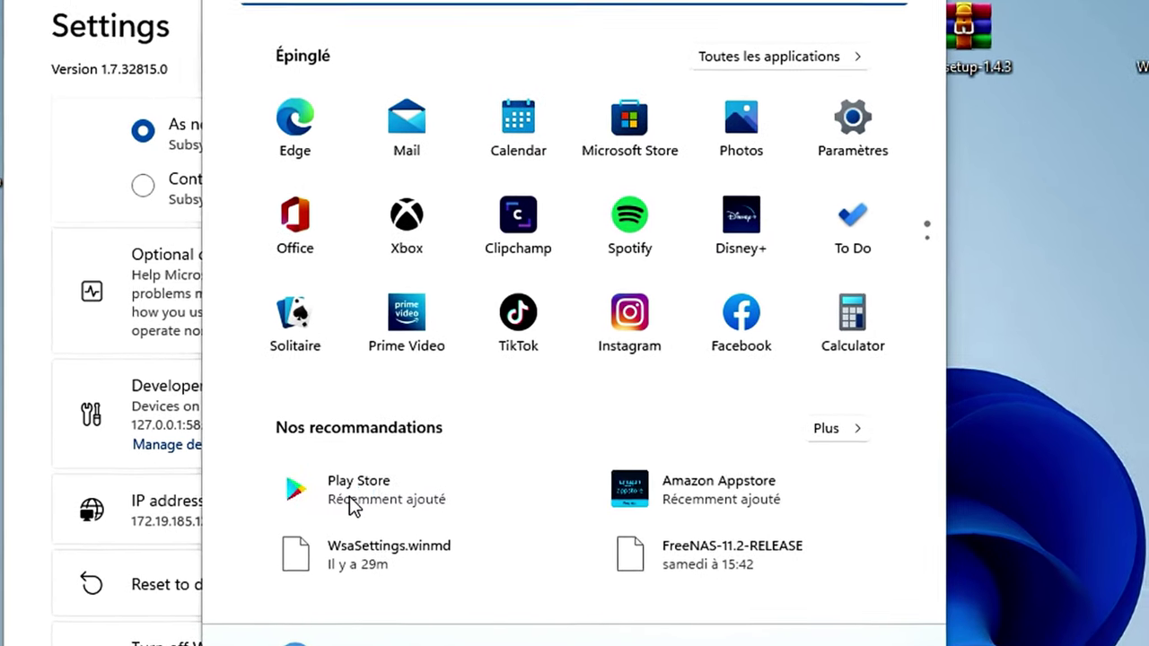
left_click(363, 474)
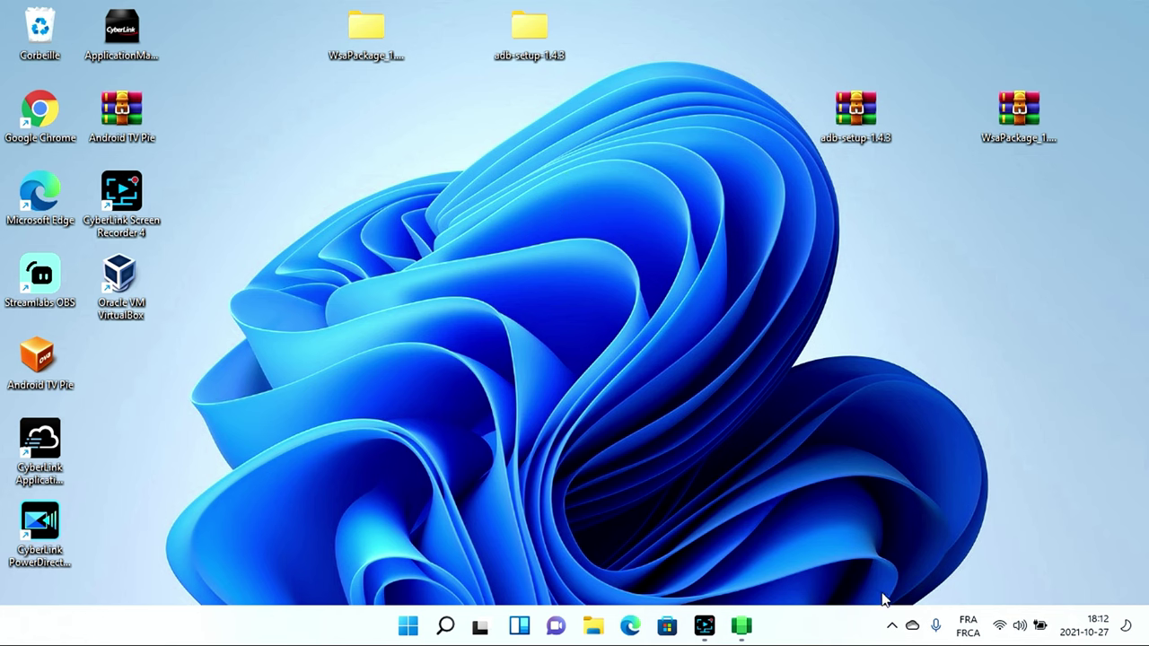
left_click(891, 625)
left_click(890, 578)
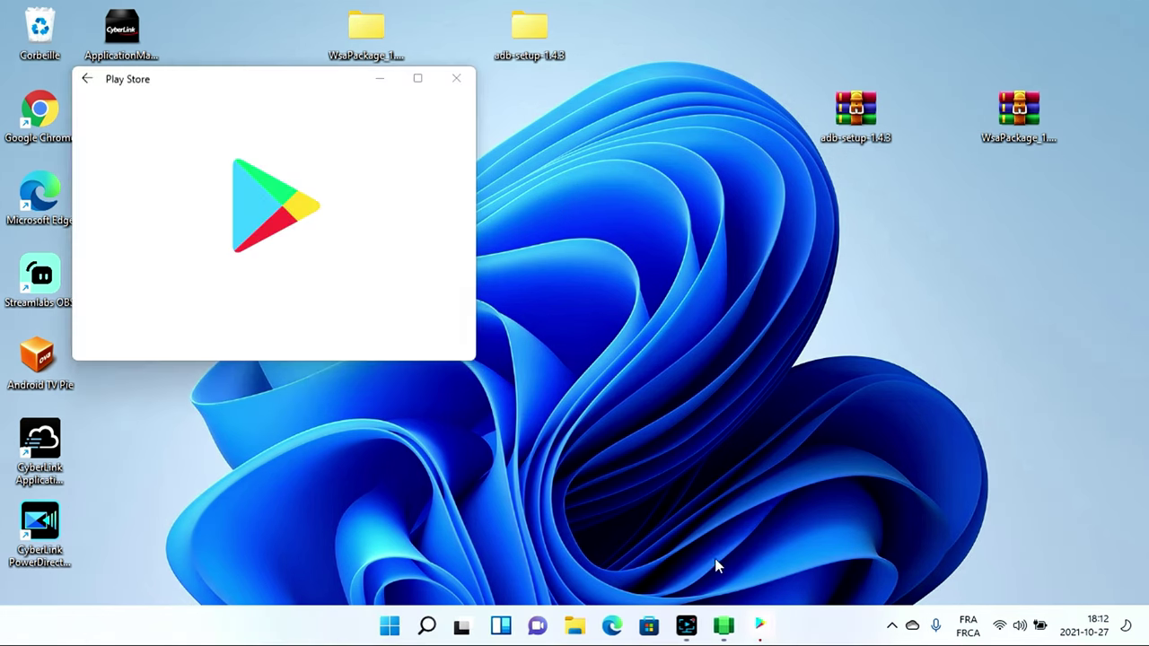
left_click_drag(278, 84, 523, 173)
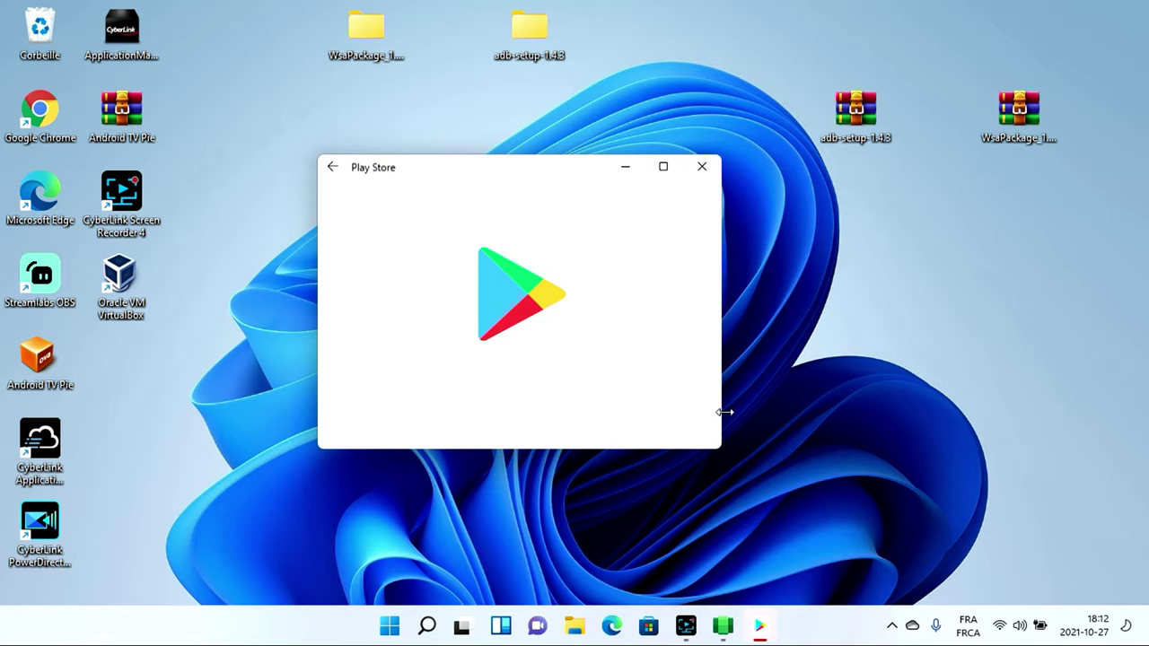
left_click(666, 172)
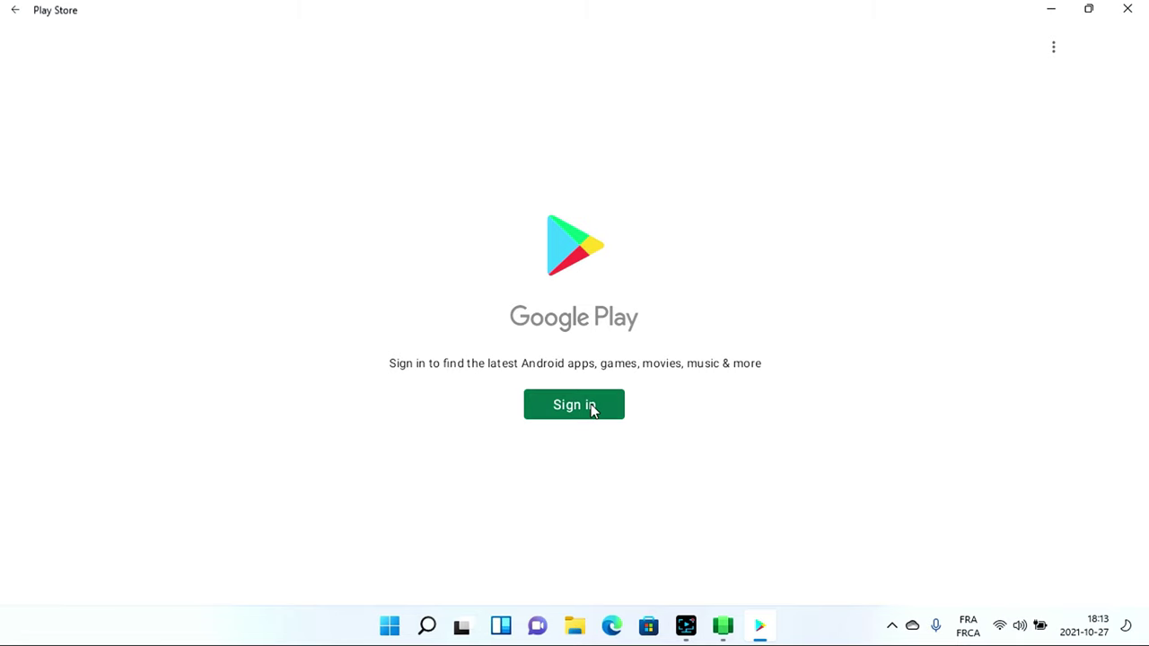
- Try to sign in to Google Play and close the Play Store window
left_click(591, 410)
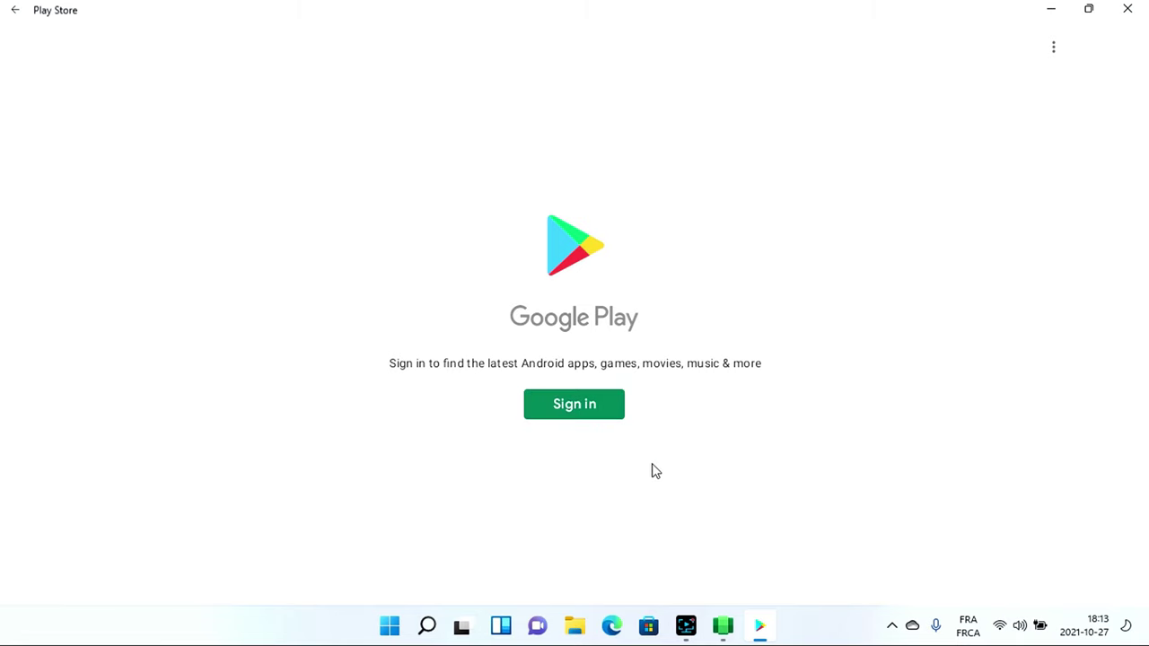
left_click(616, 403)
left_click(1126, 9)
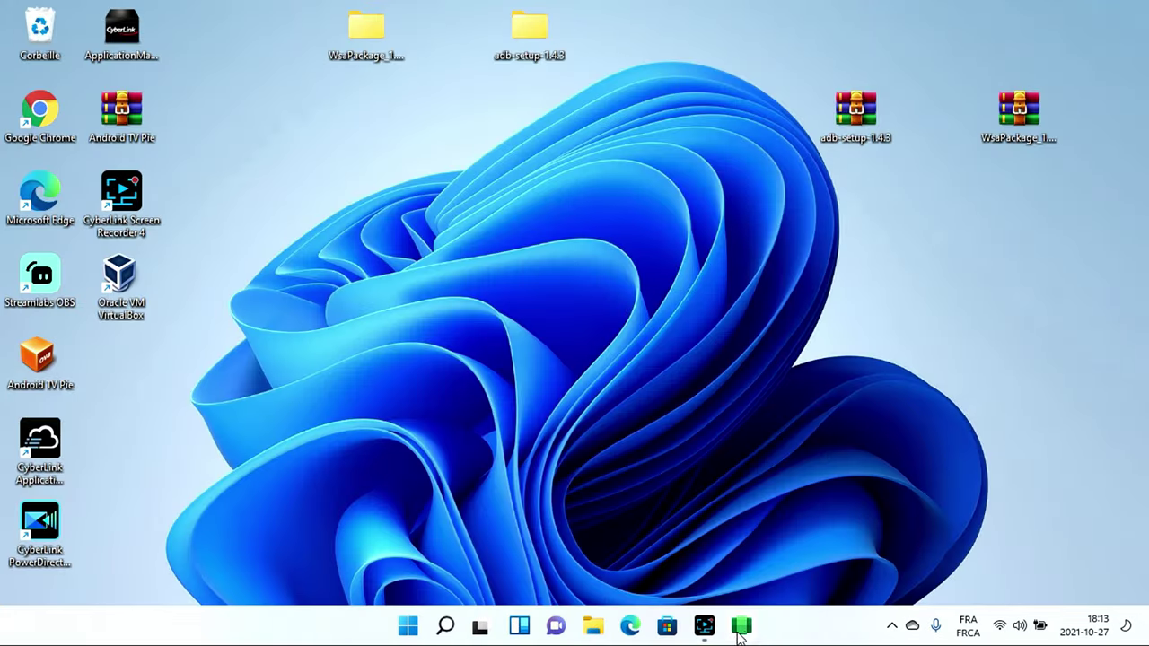
- Turn Developer mode off and back on in the Windows Subsystem for Android settings, and minimize the window
left_click(741, 629)
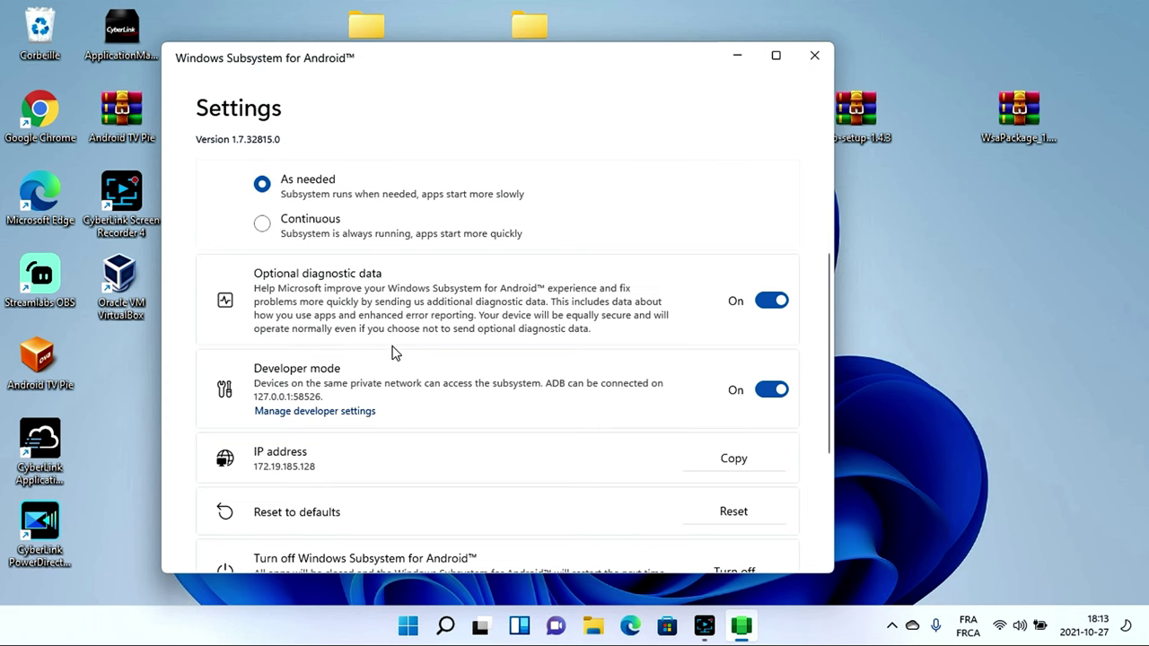
left_click(320, 405)
left_click(770, 391)
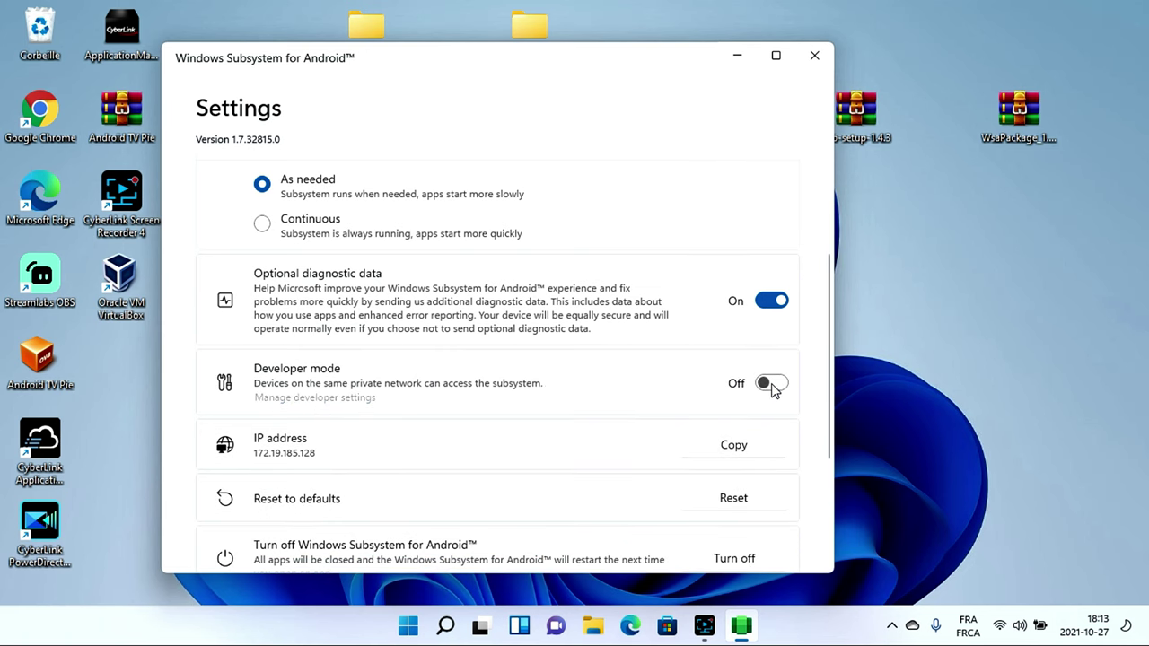
left_click(772, 383)
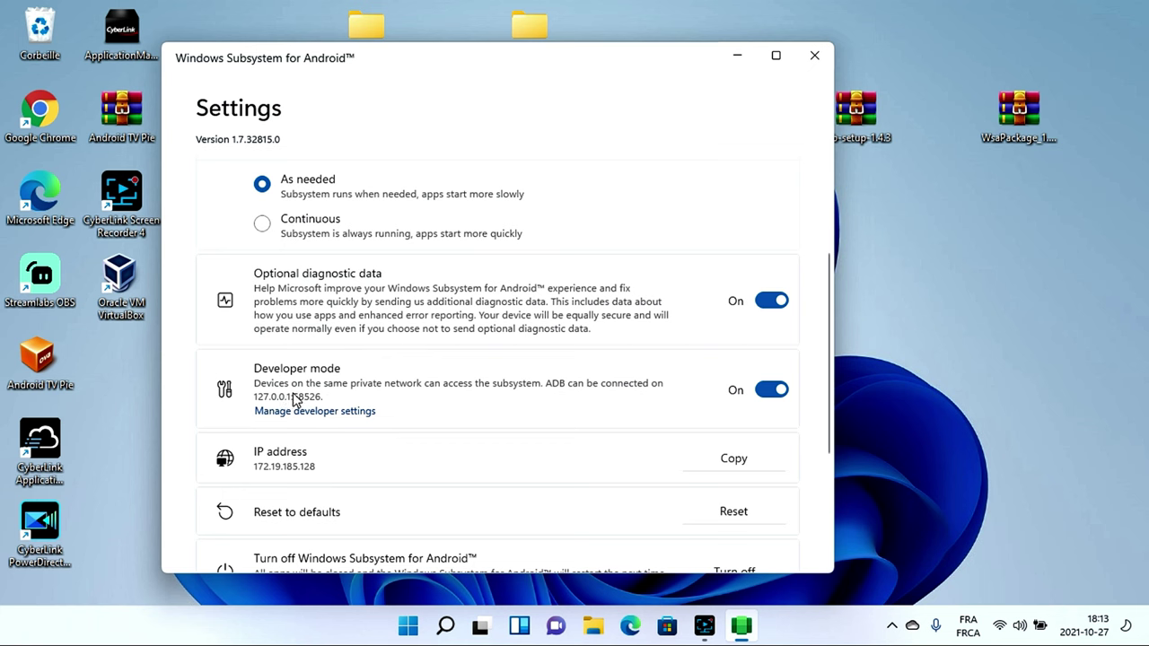
left_click(734, 56)
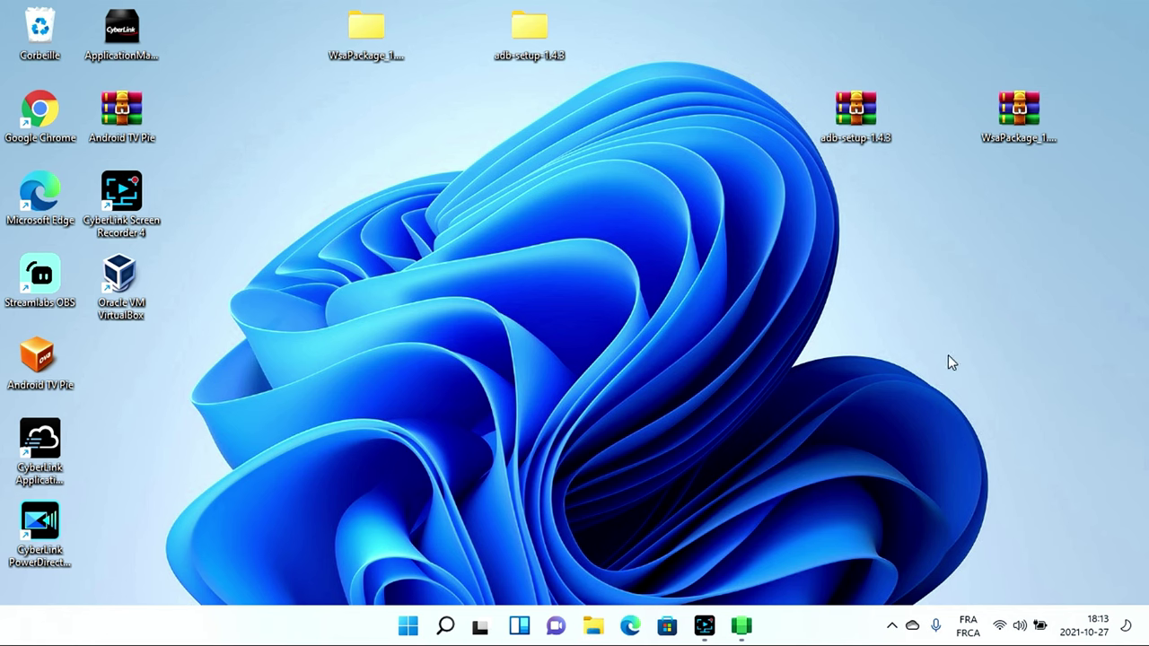
- Open the adb folder on Disque local (C:) in File Explorer
key("super+e")
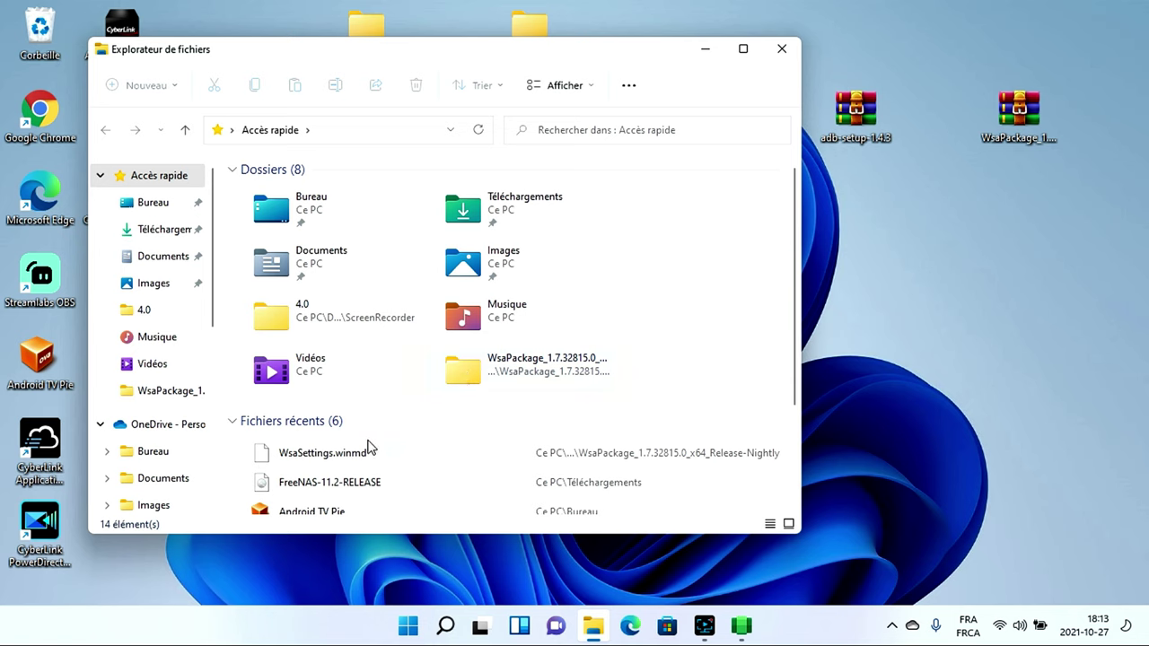
left_click_drag(213, 318, 206, 495)
left_click(178, 420)
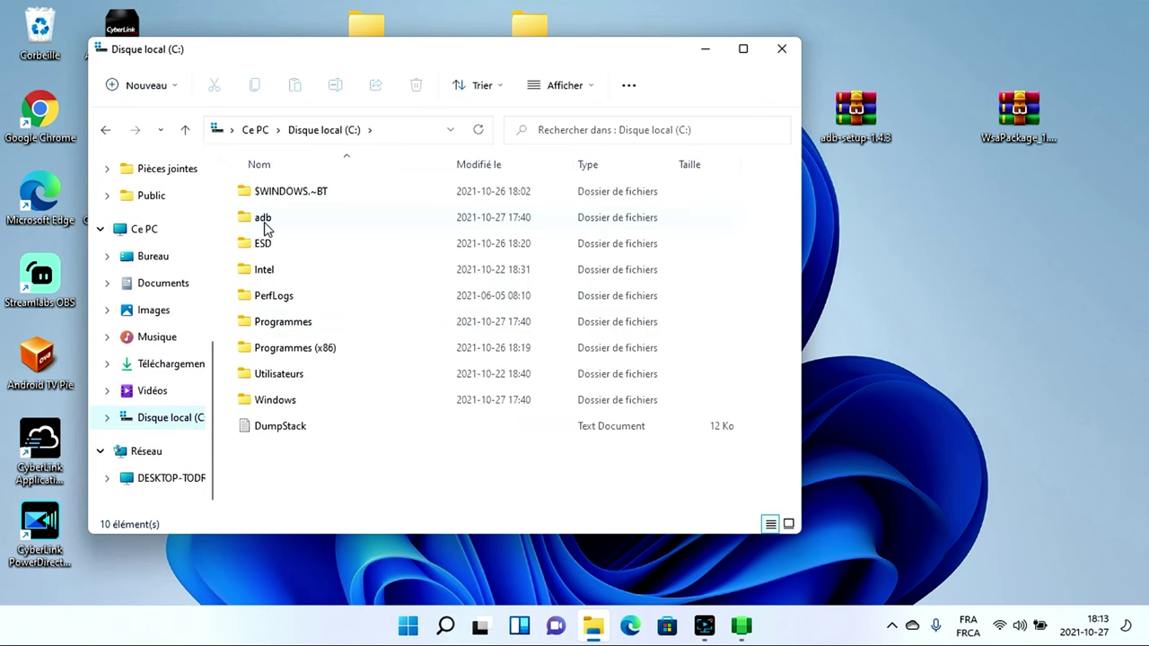
left_click(269, 227)
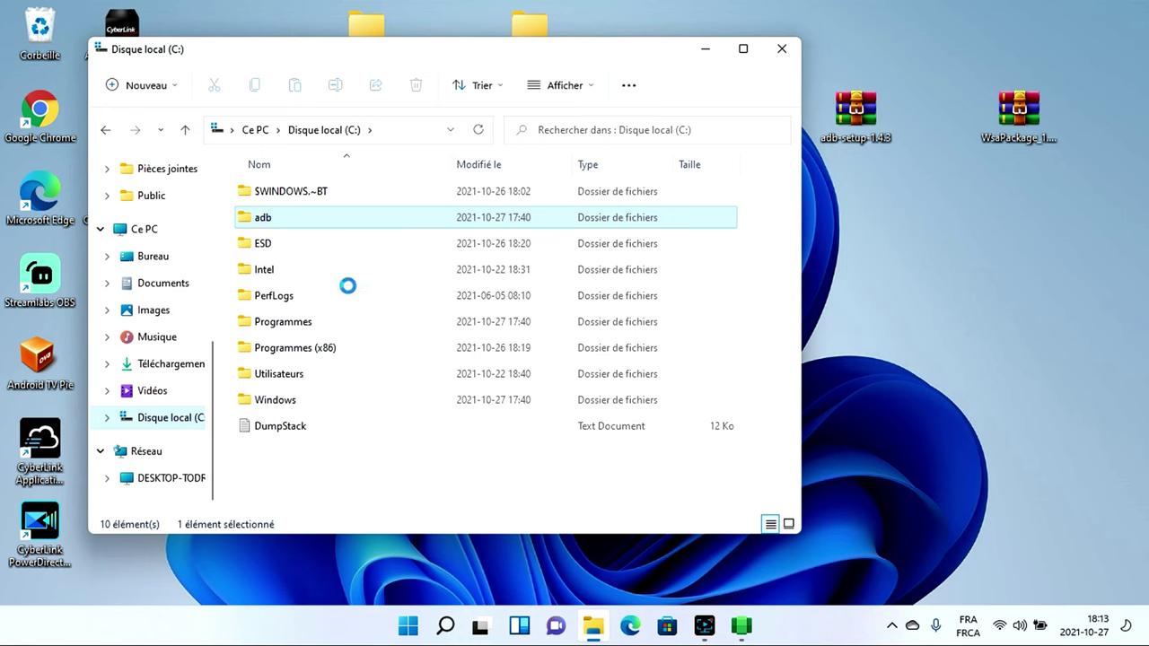
key("Return")
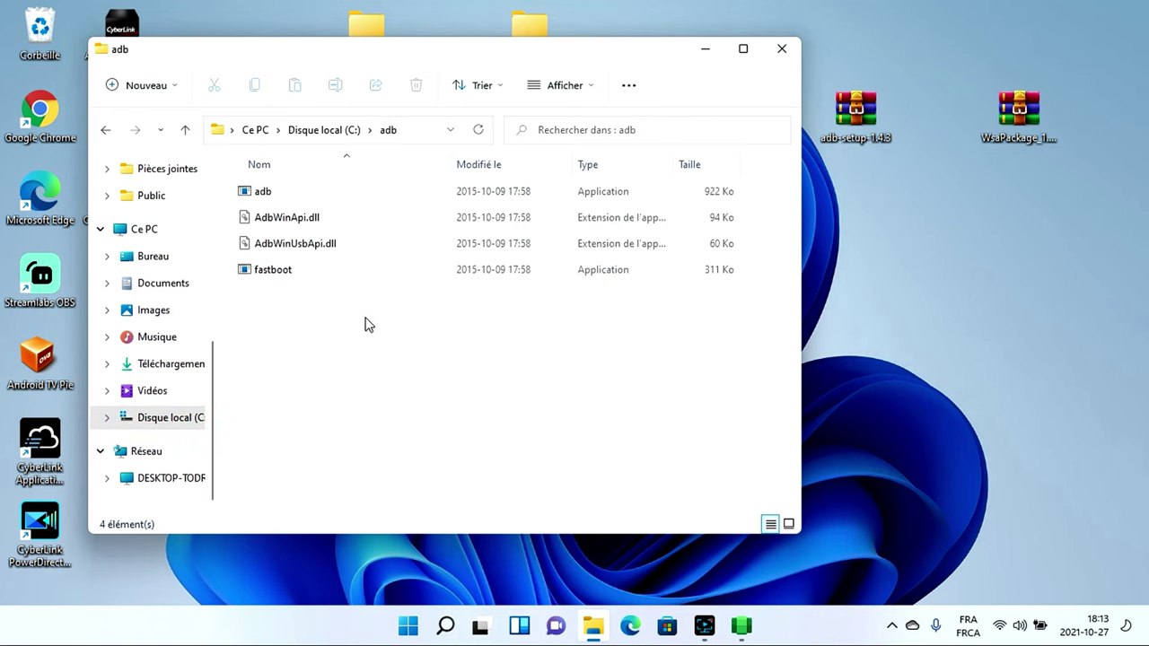
- Replace the folder's path with cmd to open a command prompt in C:\adb
right_click(390, 133)
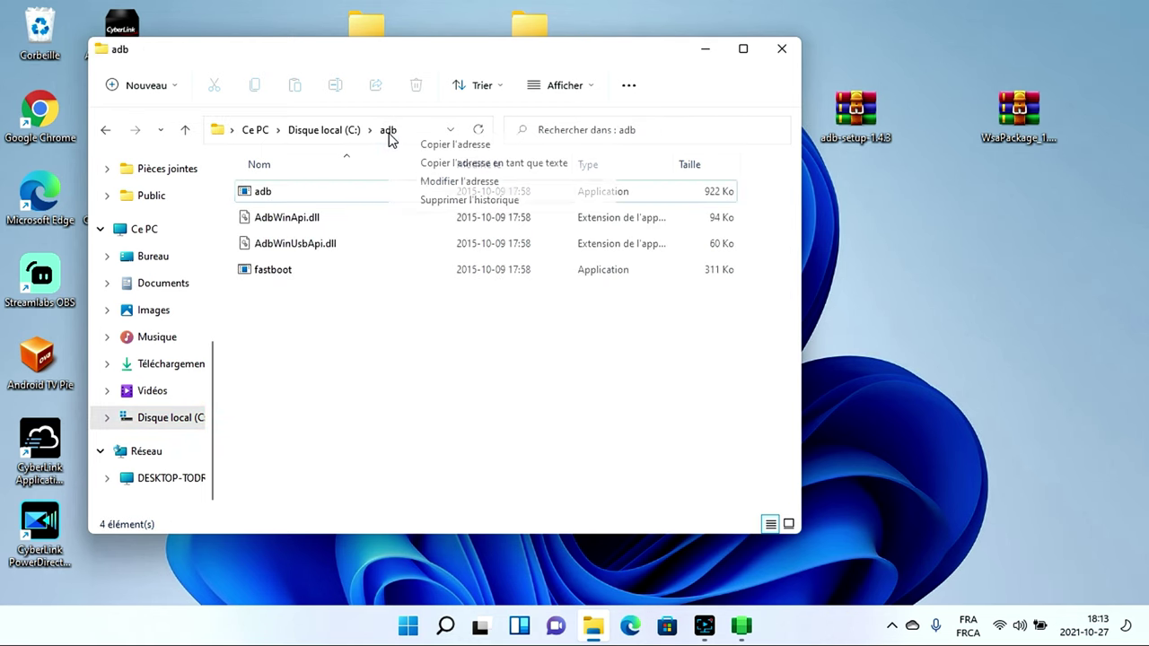
left_click(386, 133)
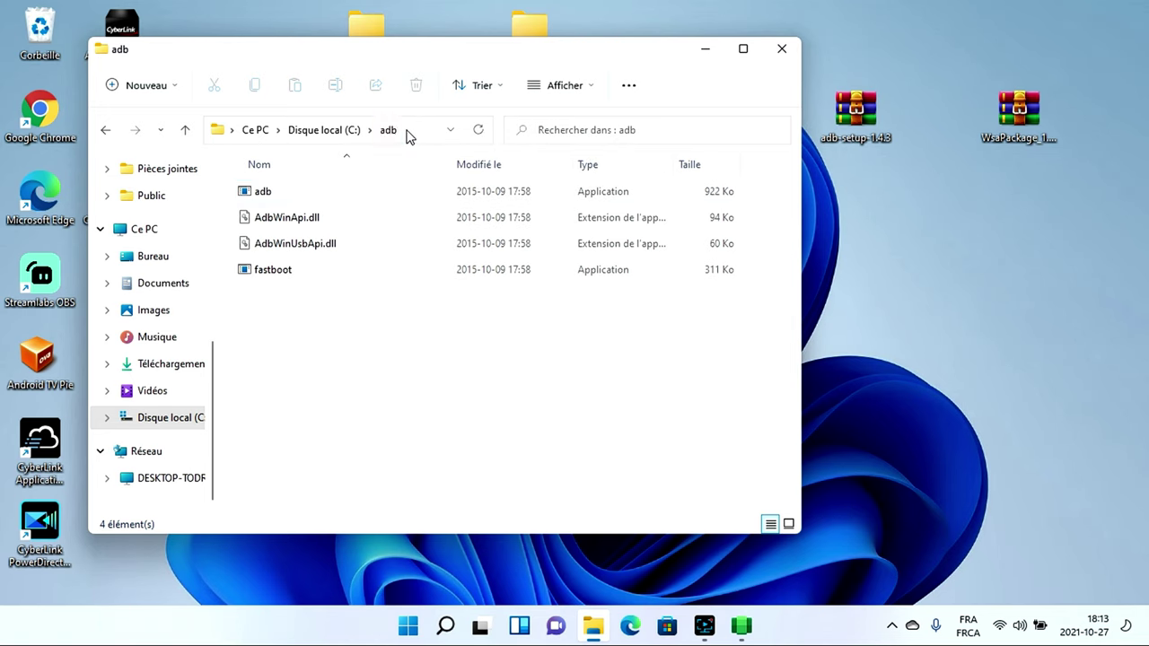
left_click(403, 135)
left_click(402, 135)
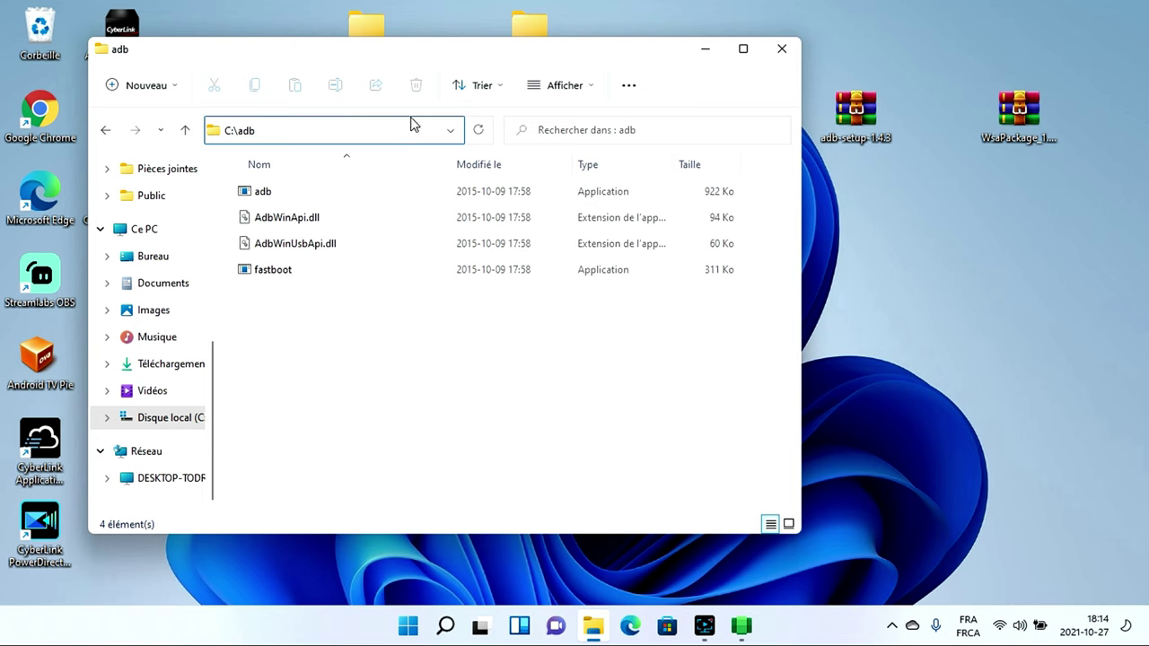
key("BackSpace")
key("BackSpace")
key("BackSpace")
key("BackSpace")
key("BackSpace")
key("BackSpace")
type("cm")
key("Return")
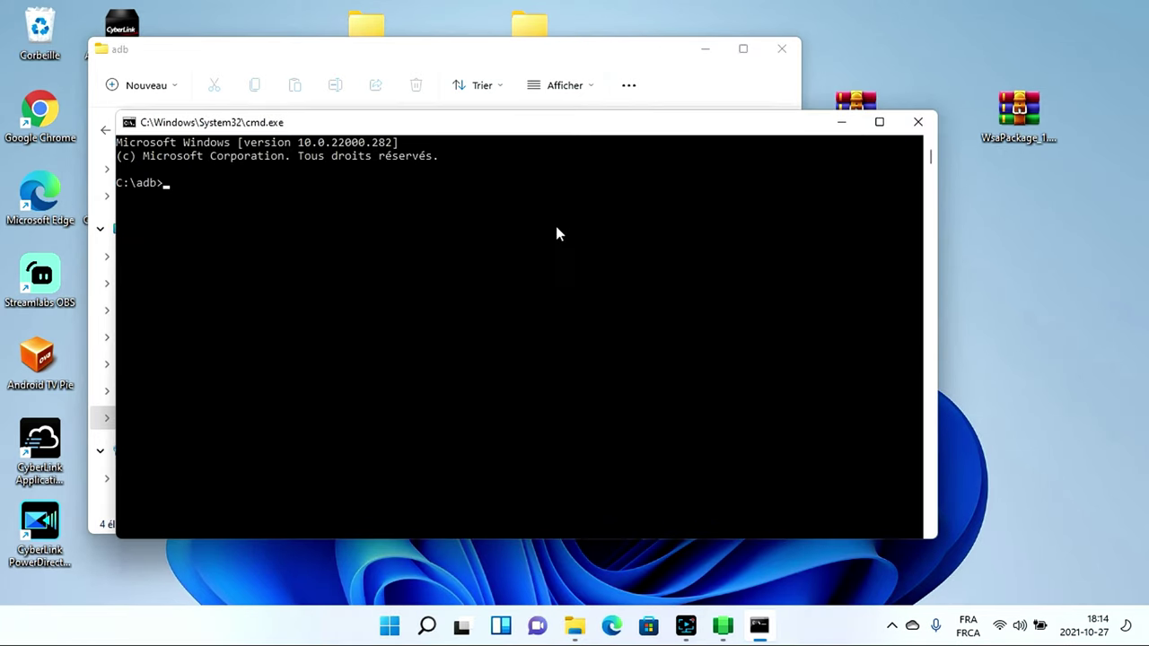
- Minimize File Explorer, maximize the command prompt and run adb connect 127.0.0.1:58526
left_click(709, 52)
left_click_drag(664, 126, 709, 107)
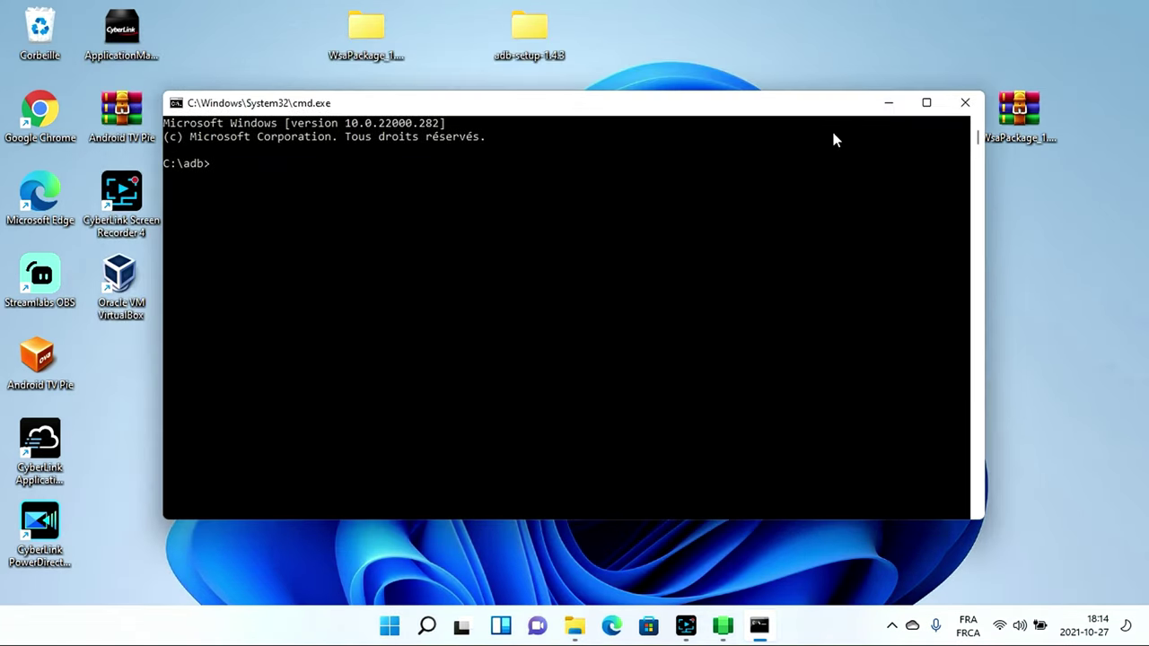
left_click(928, 105)
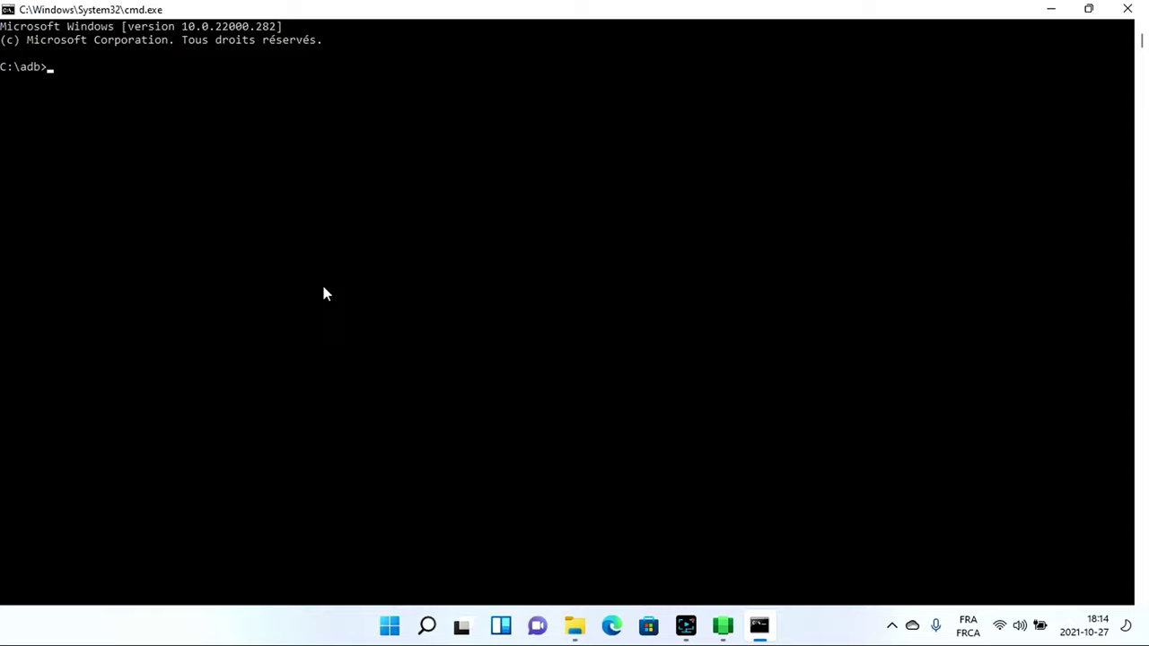
type("adb connect 127.0.0.1")
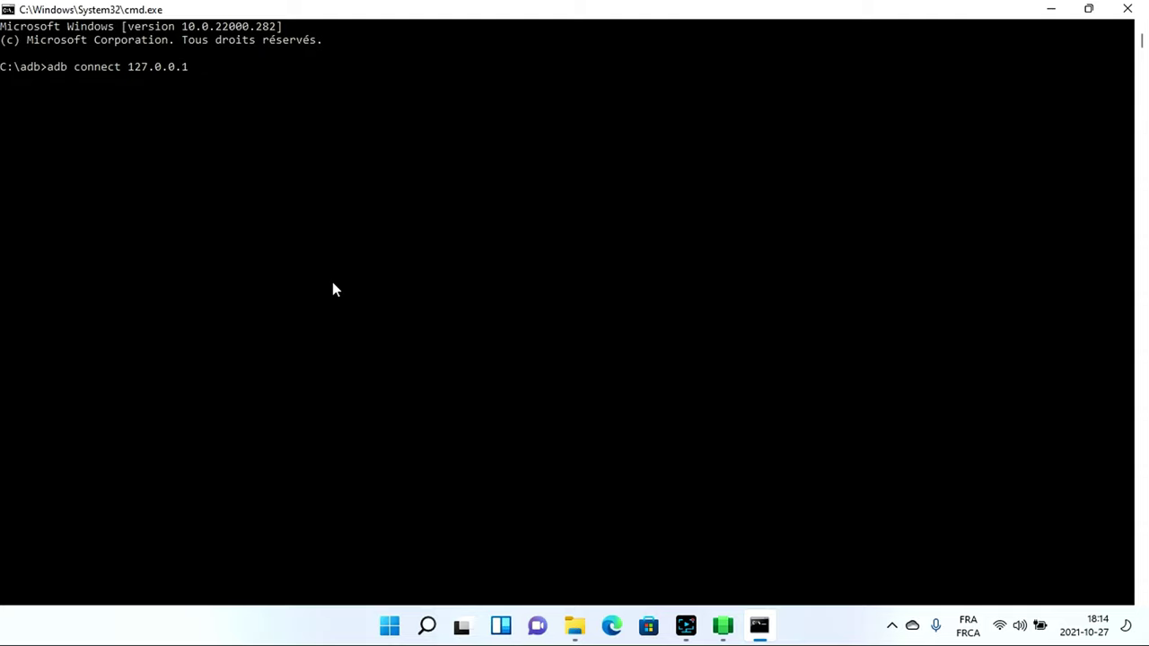
type(":58526")
key("Return")
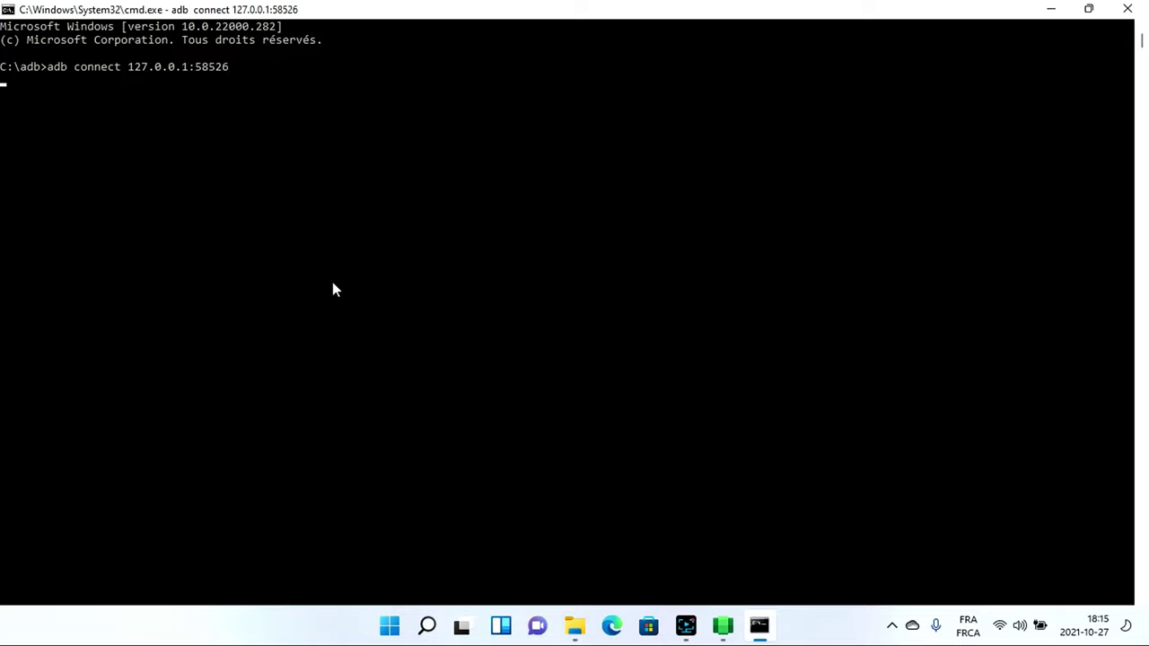